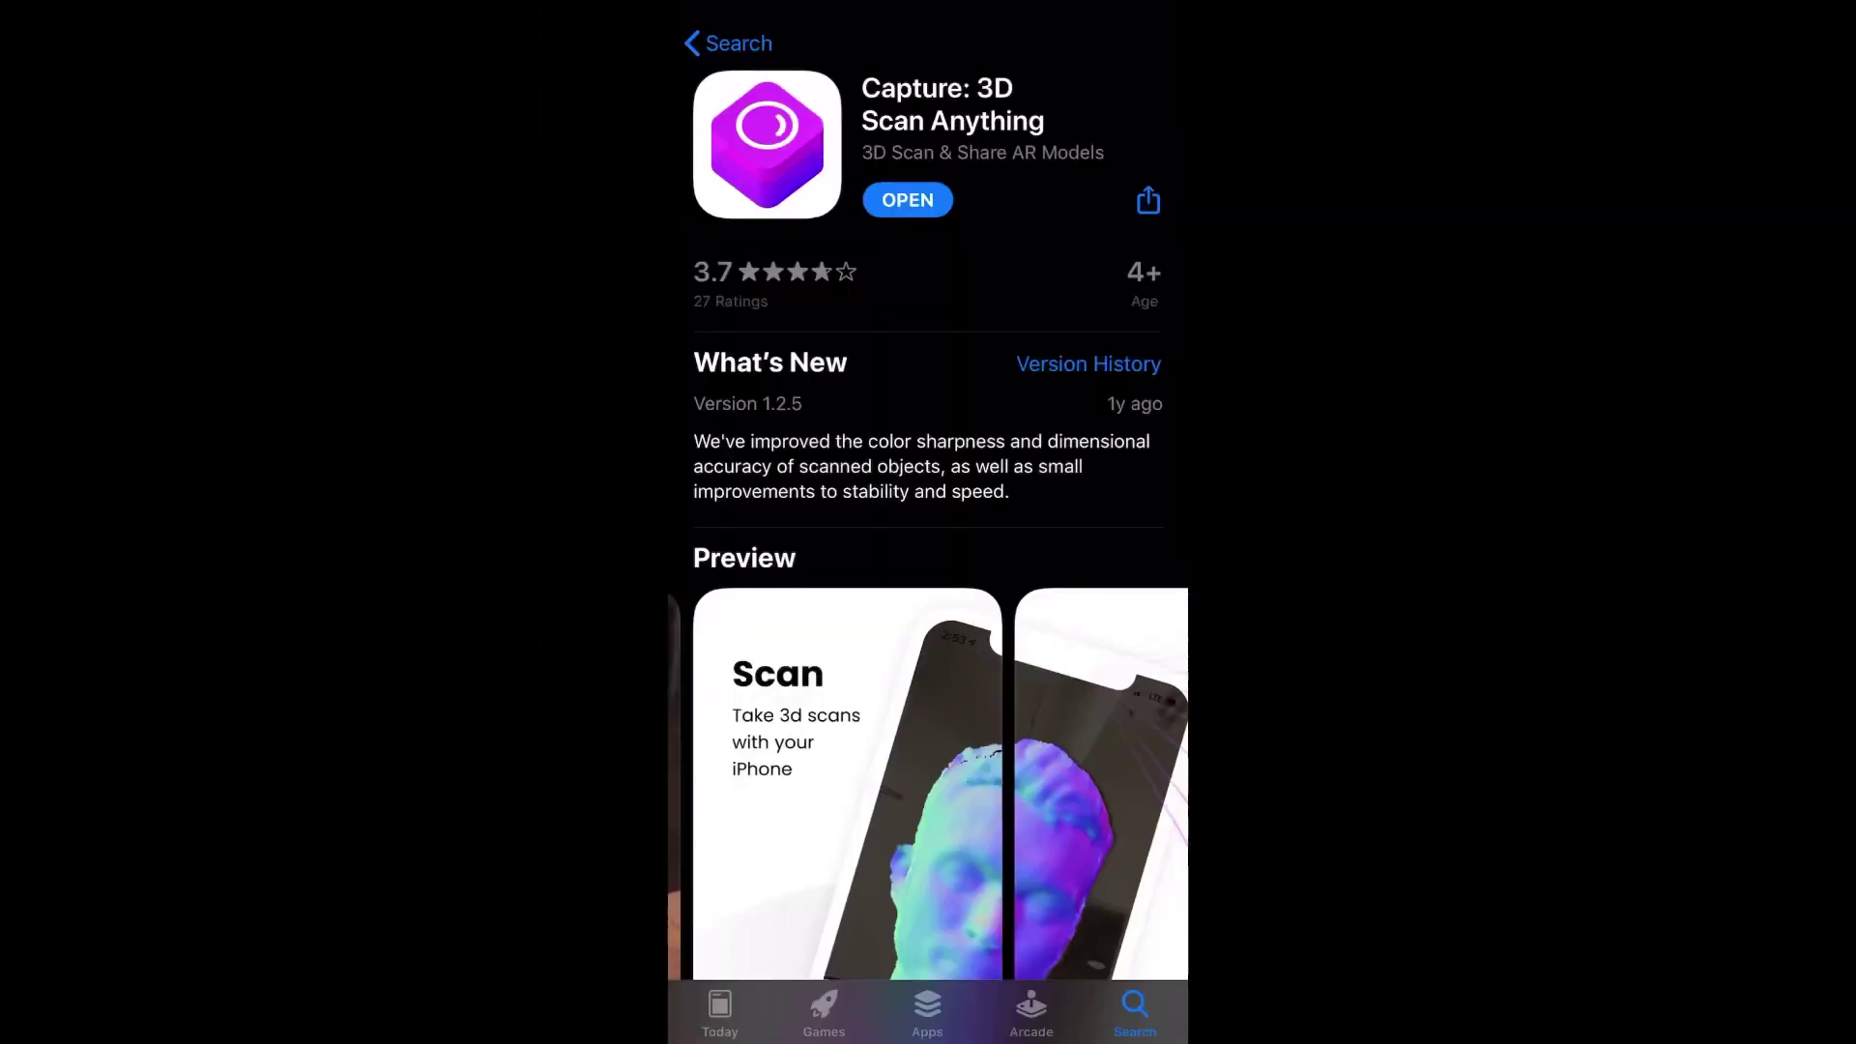
scroll(928, 580, "down", 4)
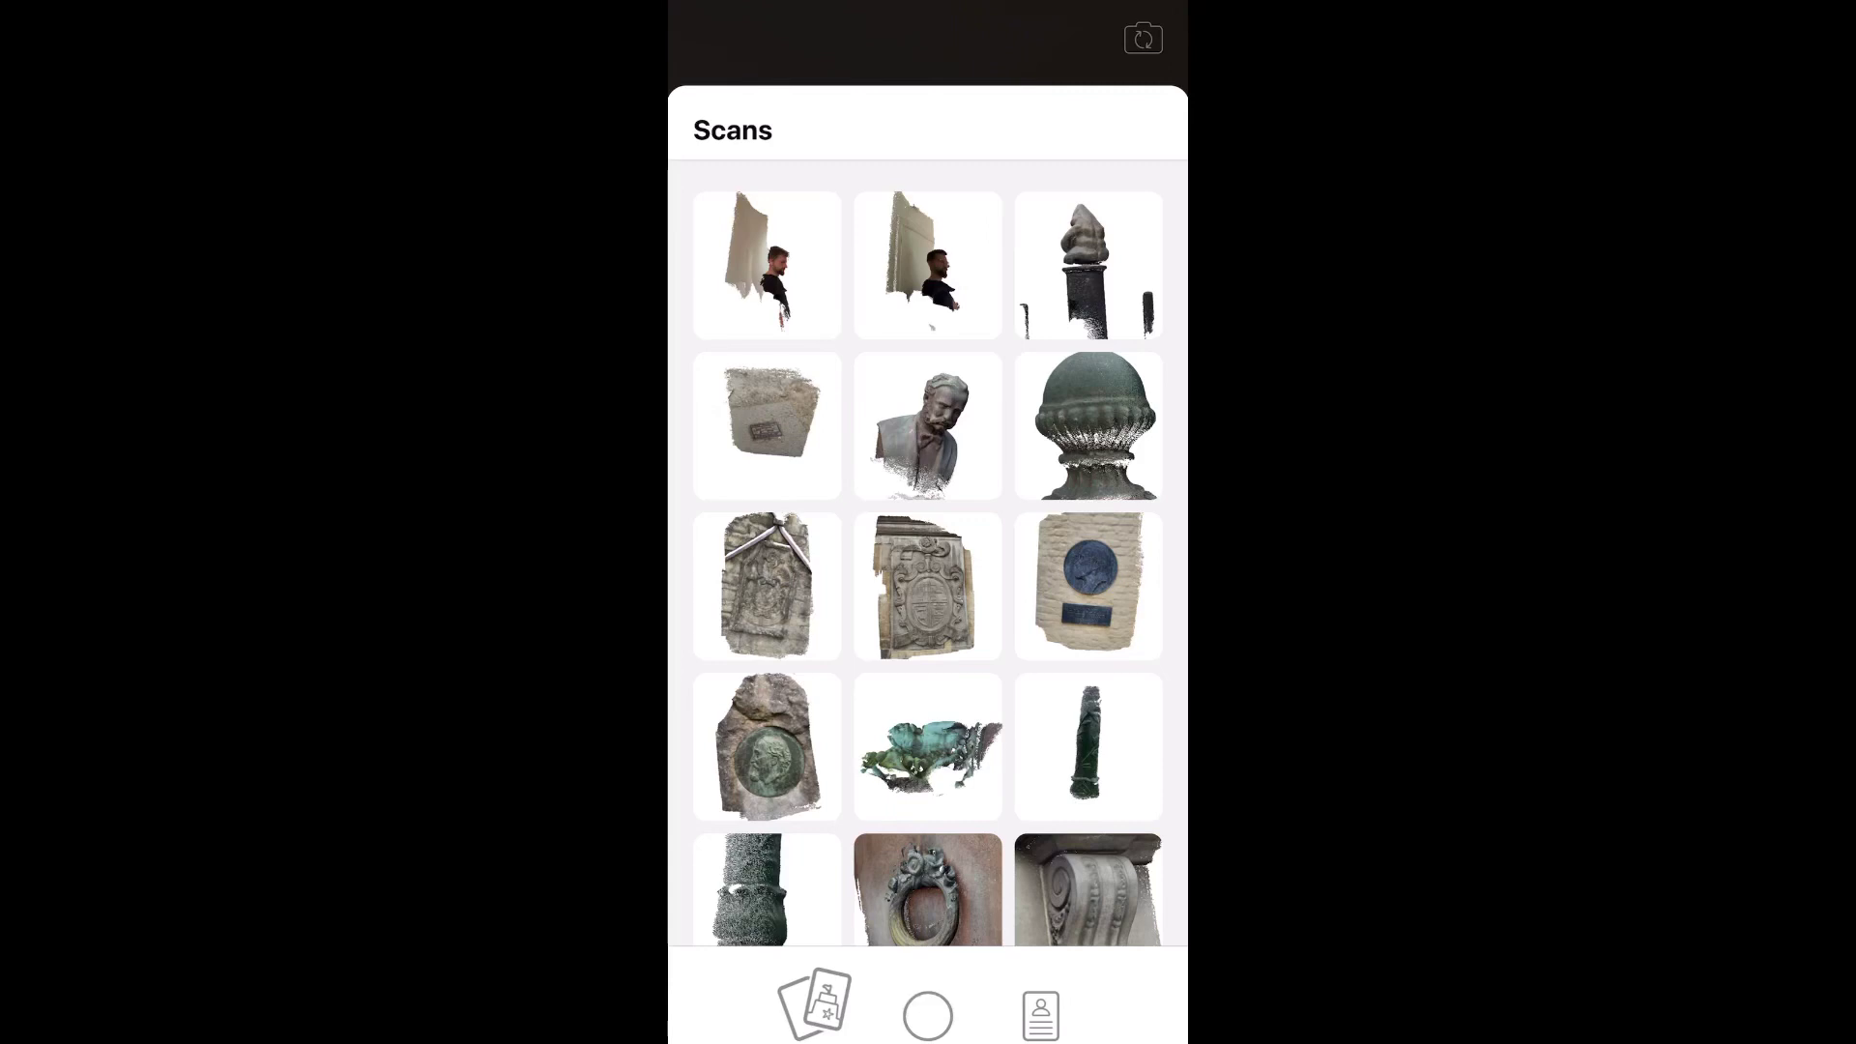
Open the carved devil bust scan from the Scans gallery and start sharing it as an export.
scroll(928, 553, "down", 7)
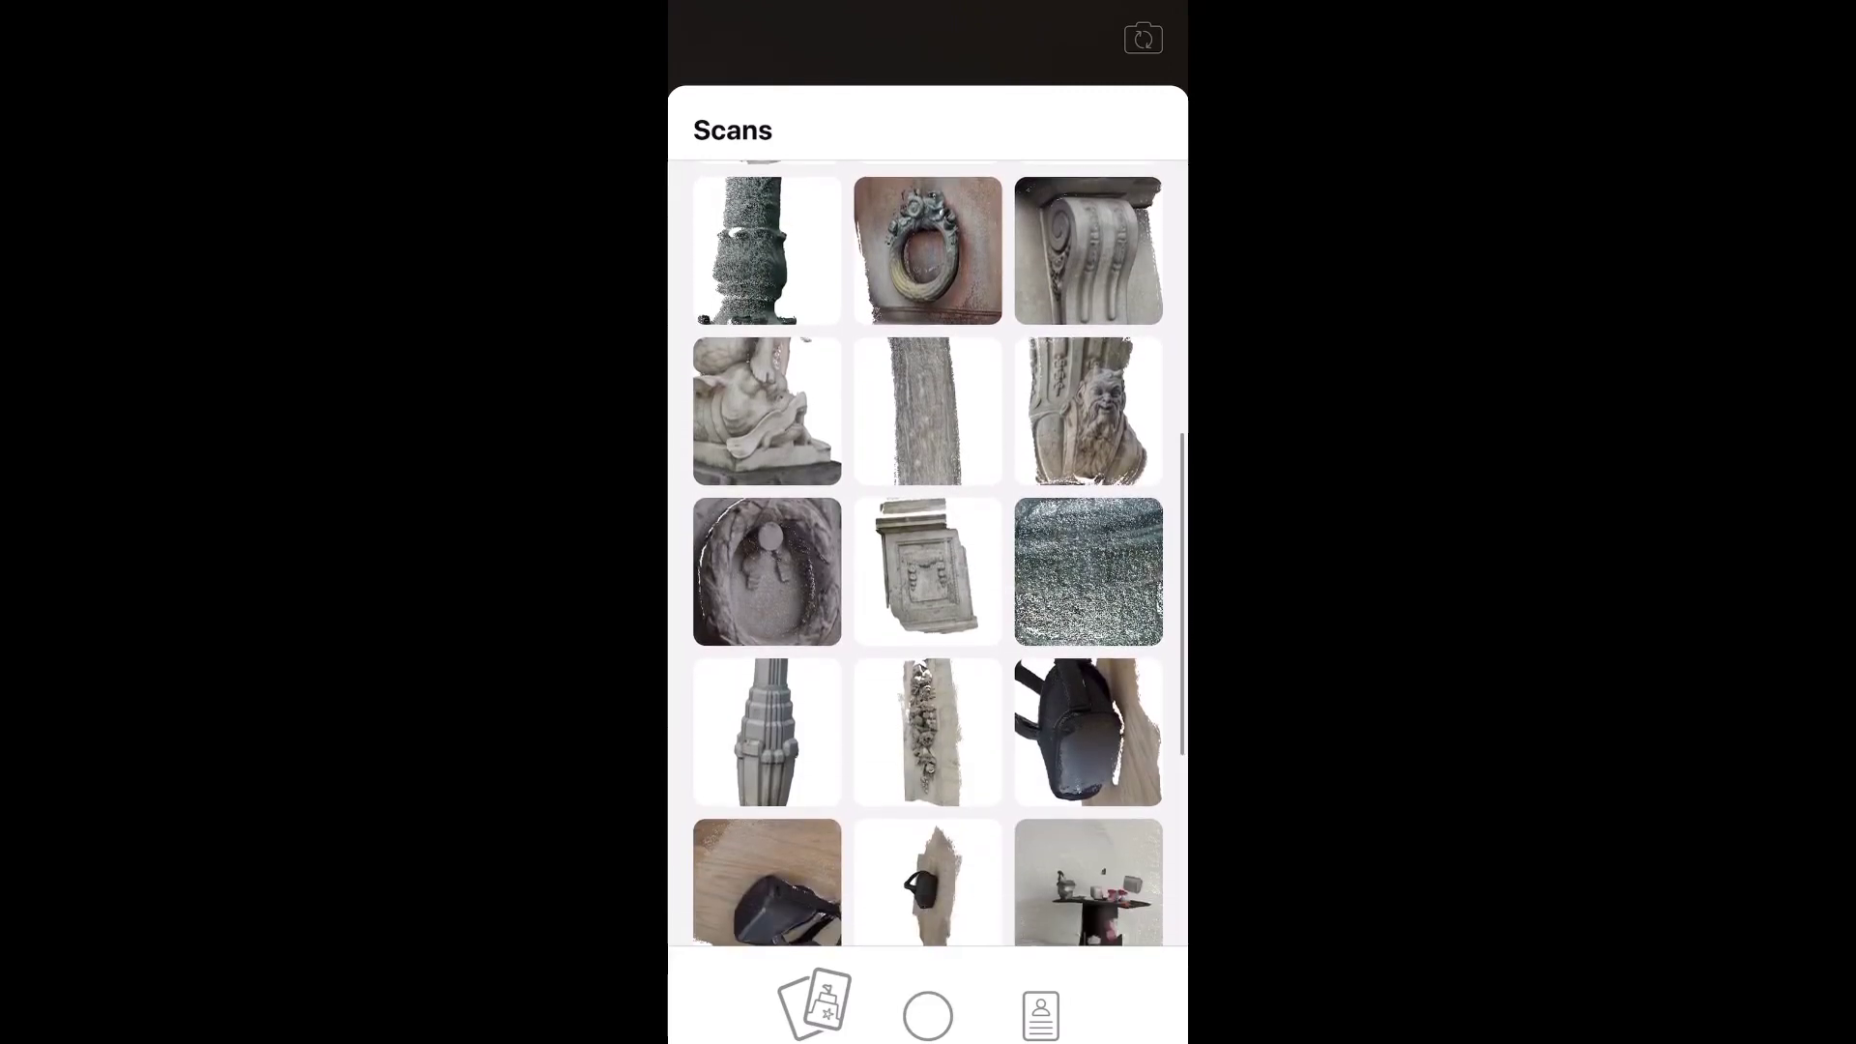
left_click(1088, 409)
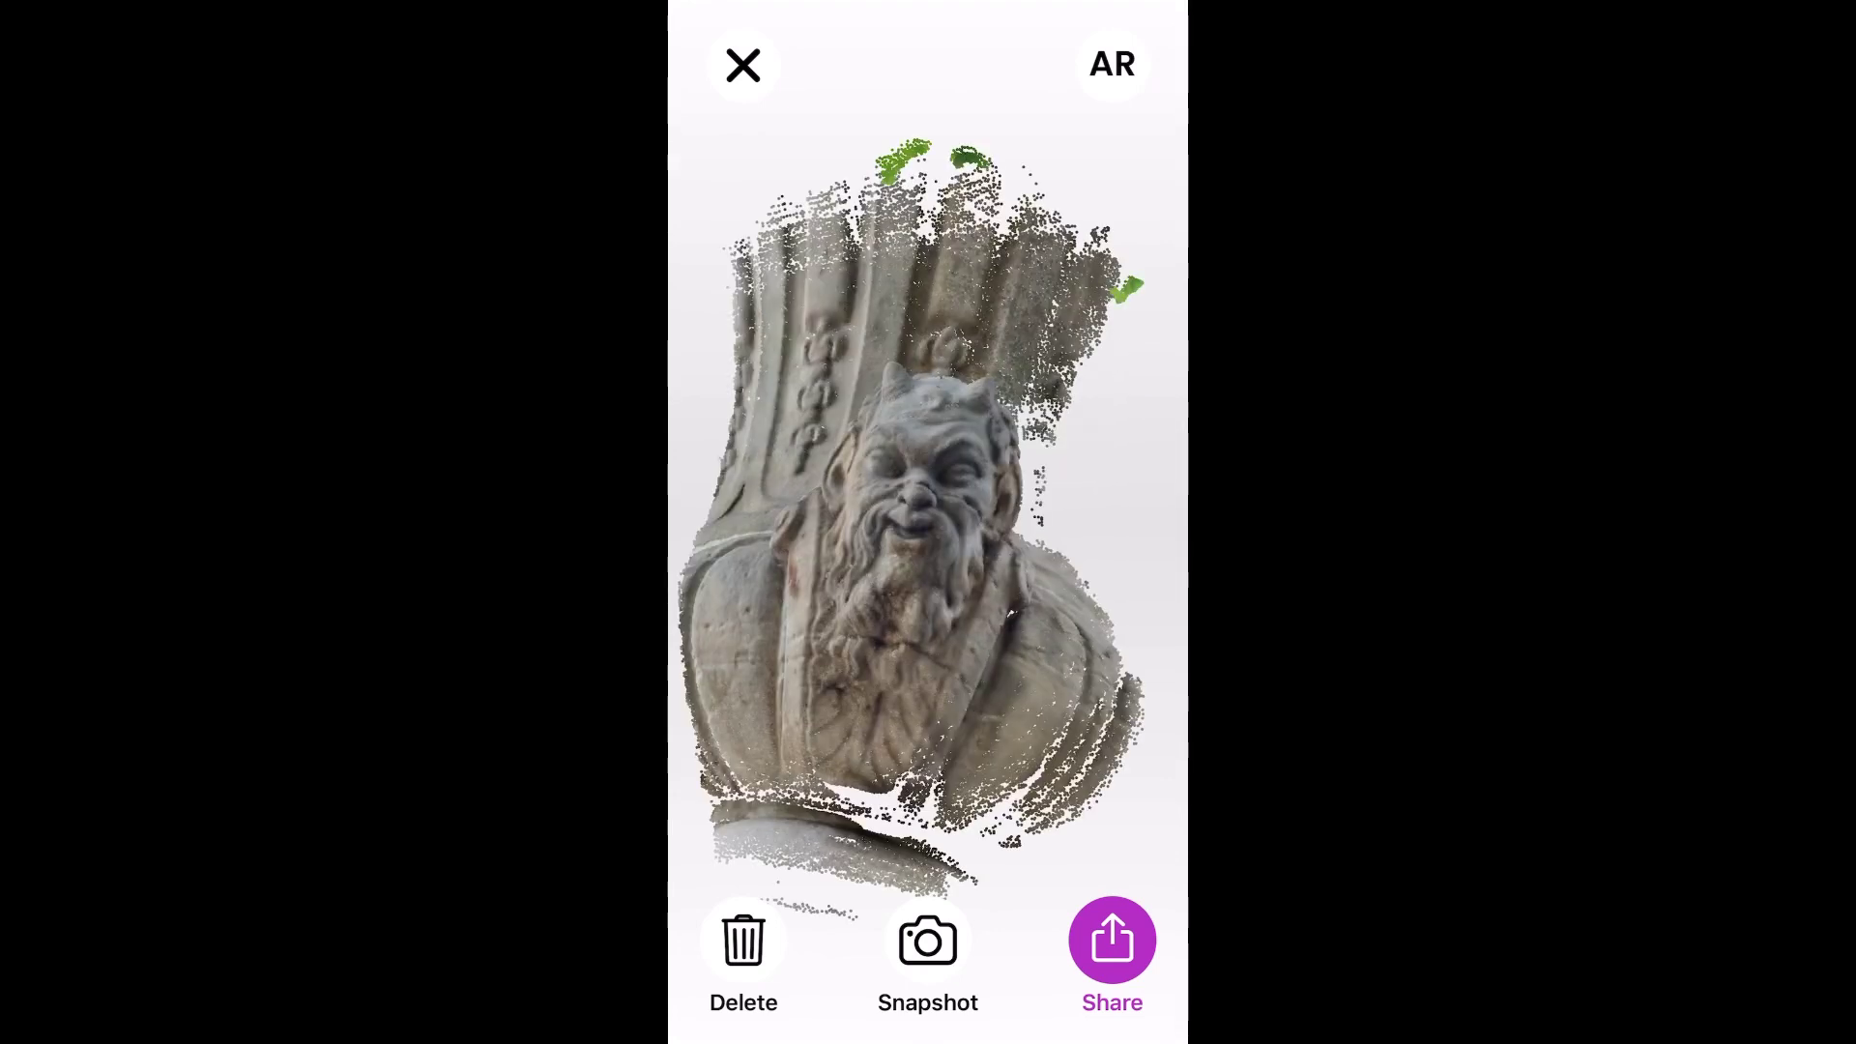
left_click(1111, 939)
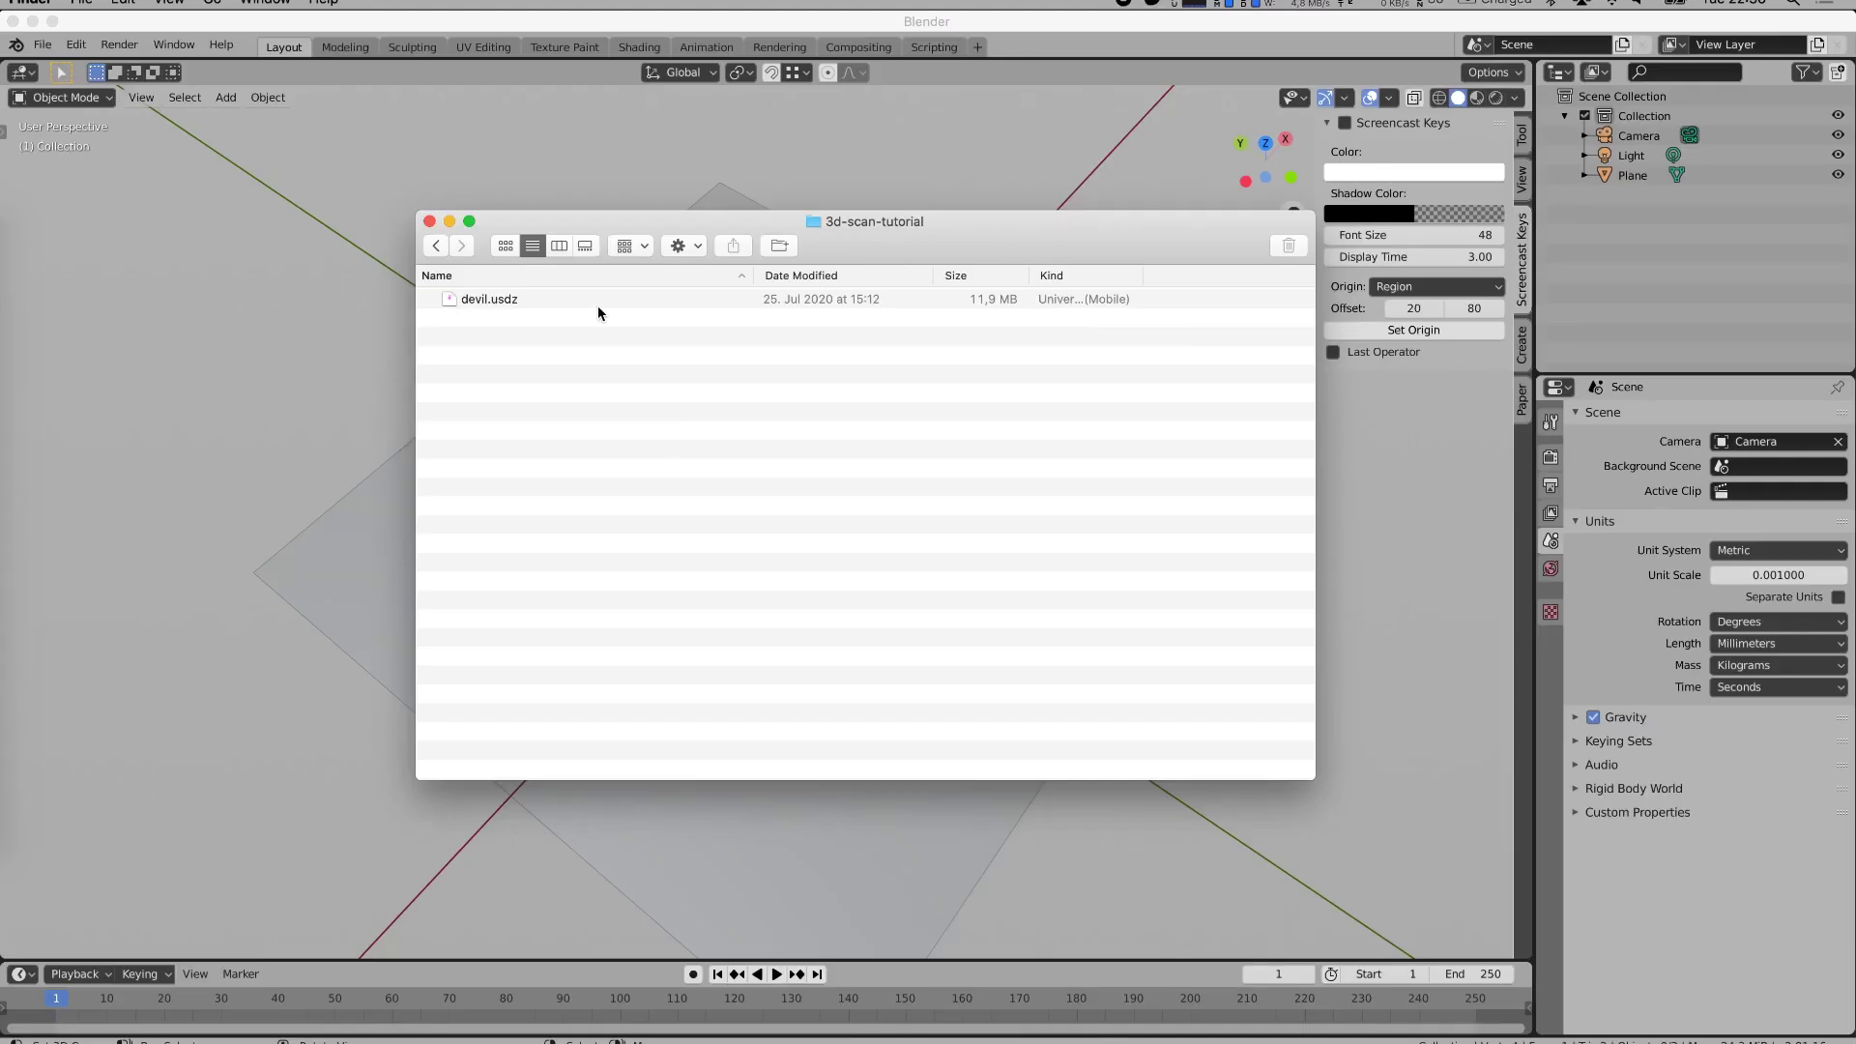
Check the USDZ add-on in Preferences and import devil.usdz into the Blender scene.
left_click(562, 303)
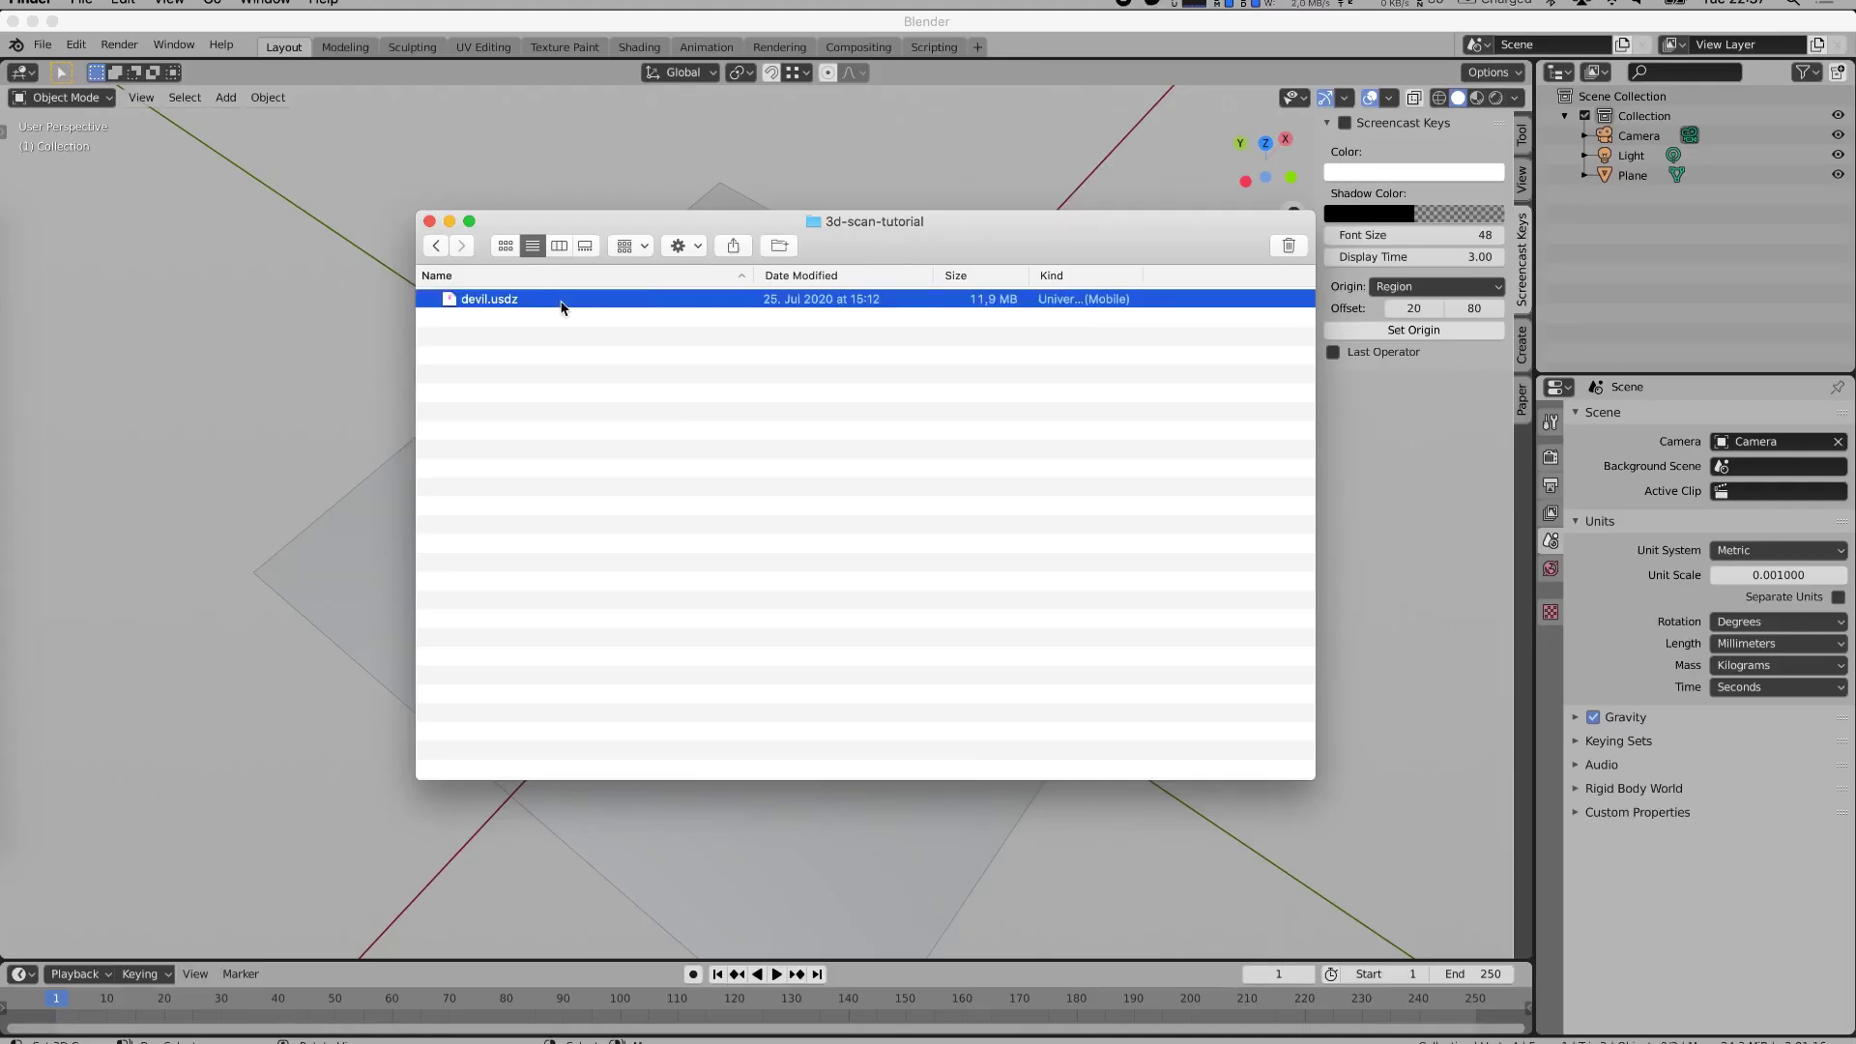
left_click(42, 46)
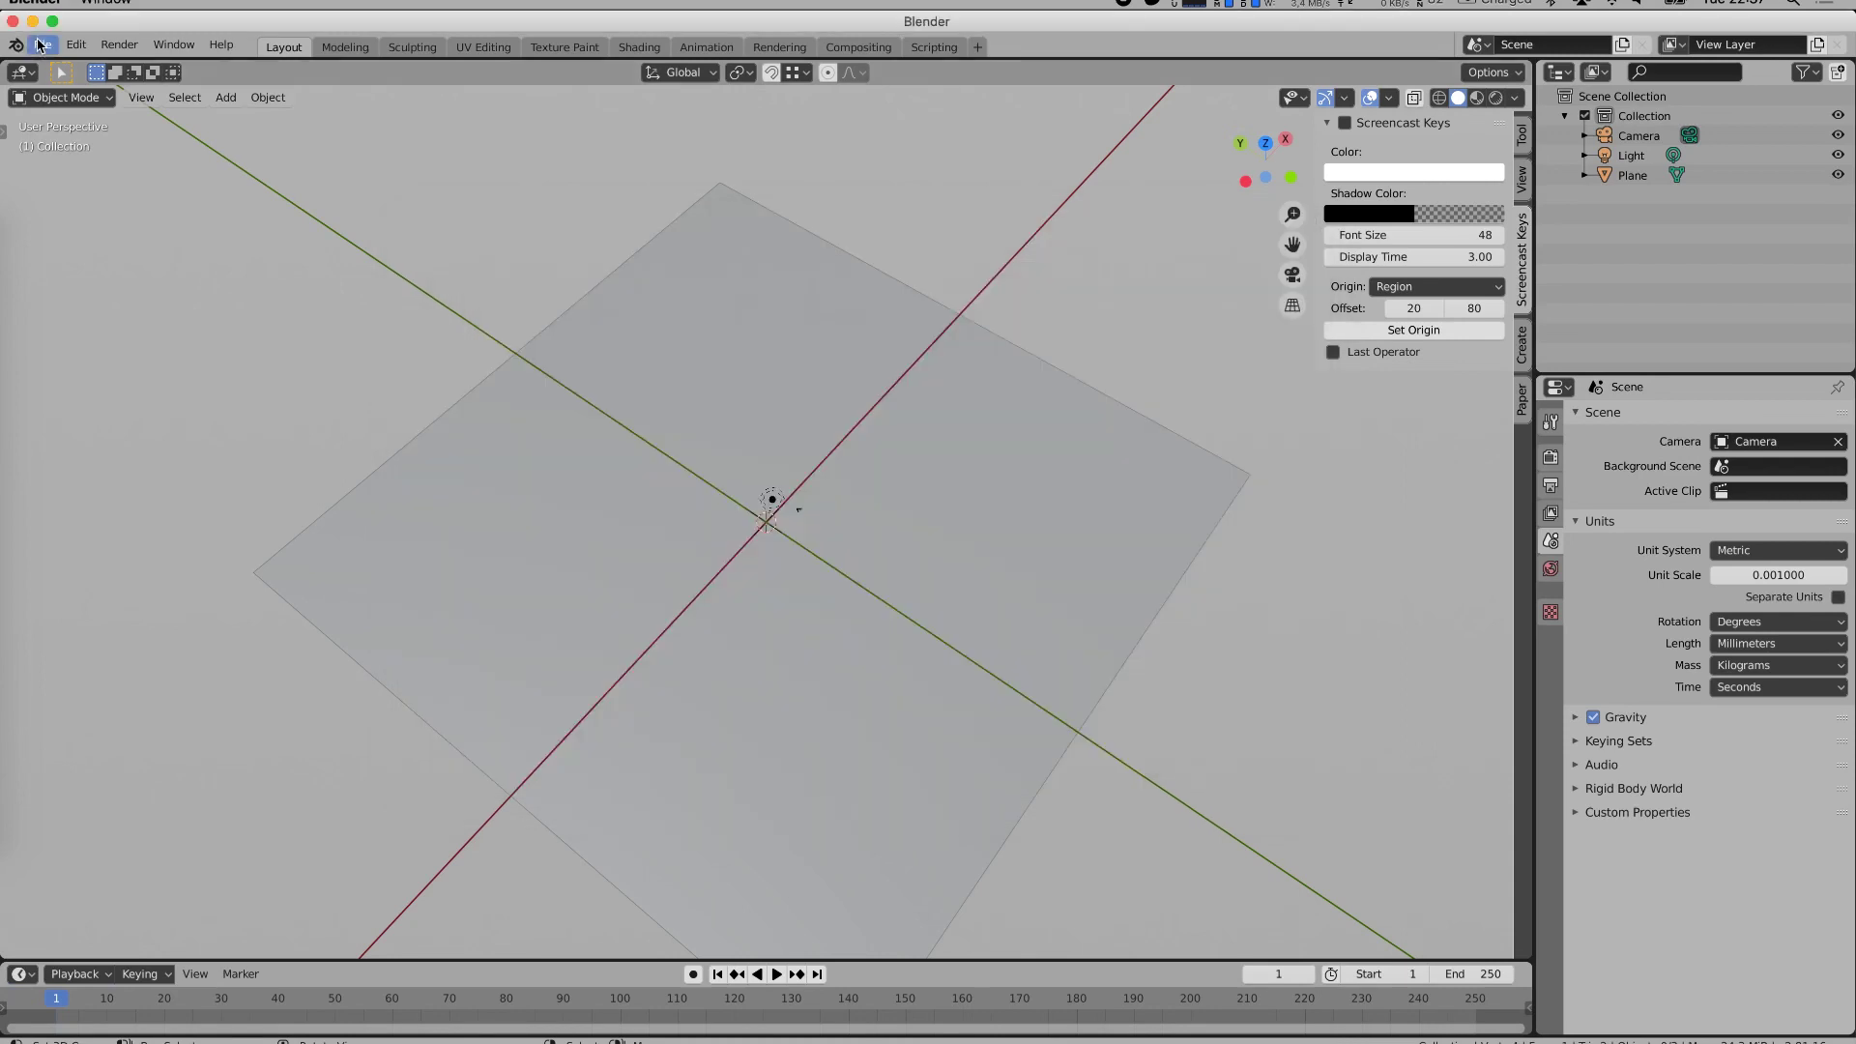
left_click(42, 46)
mouse_move(87, 47)
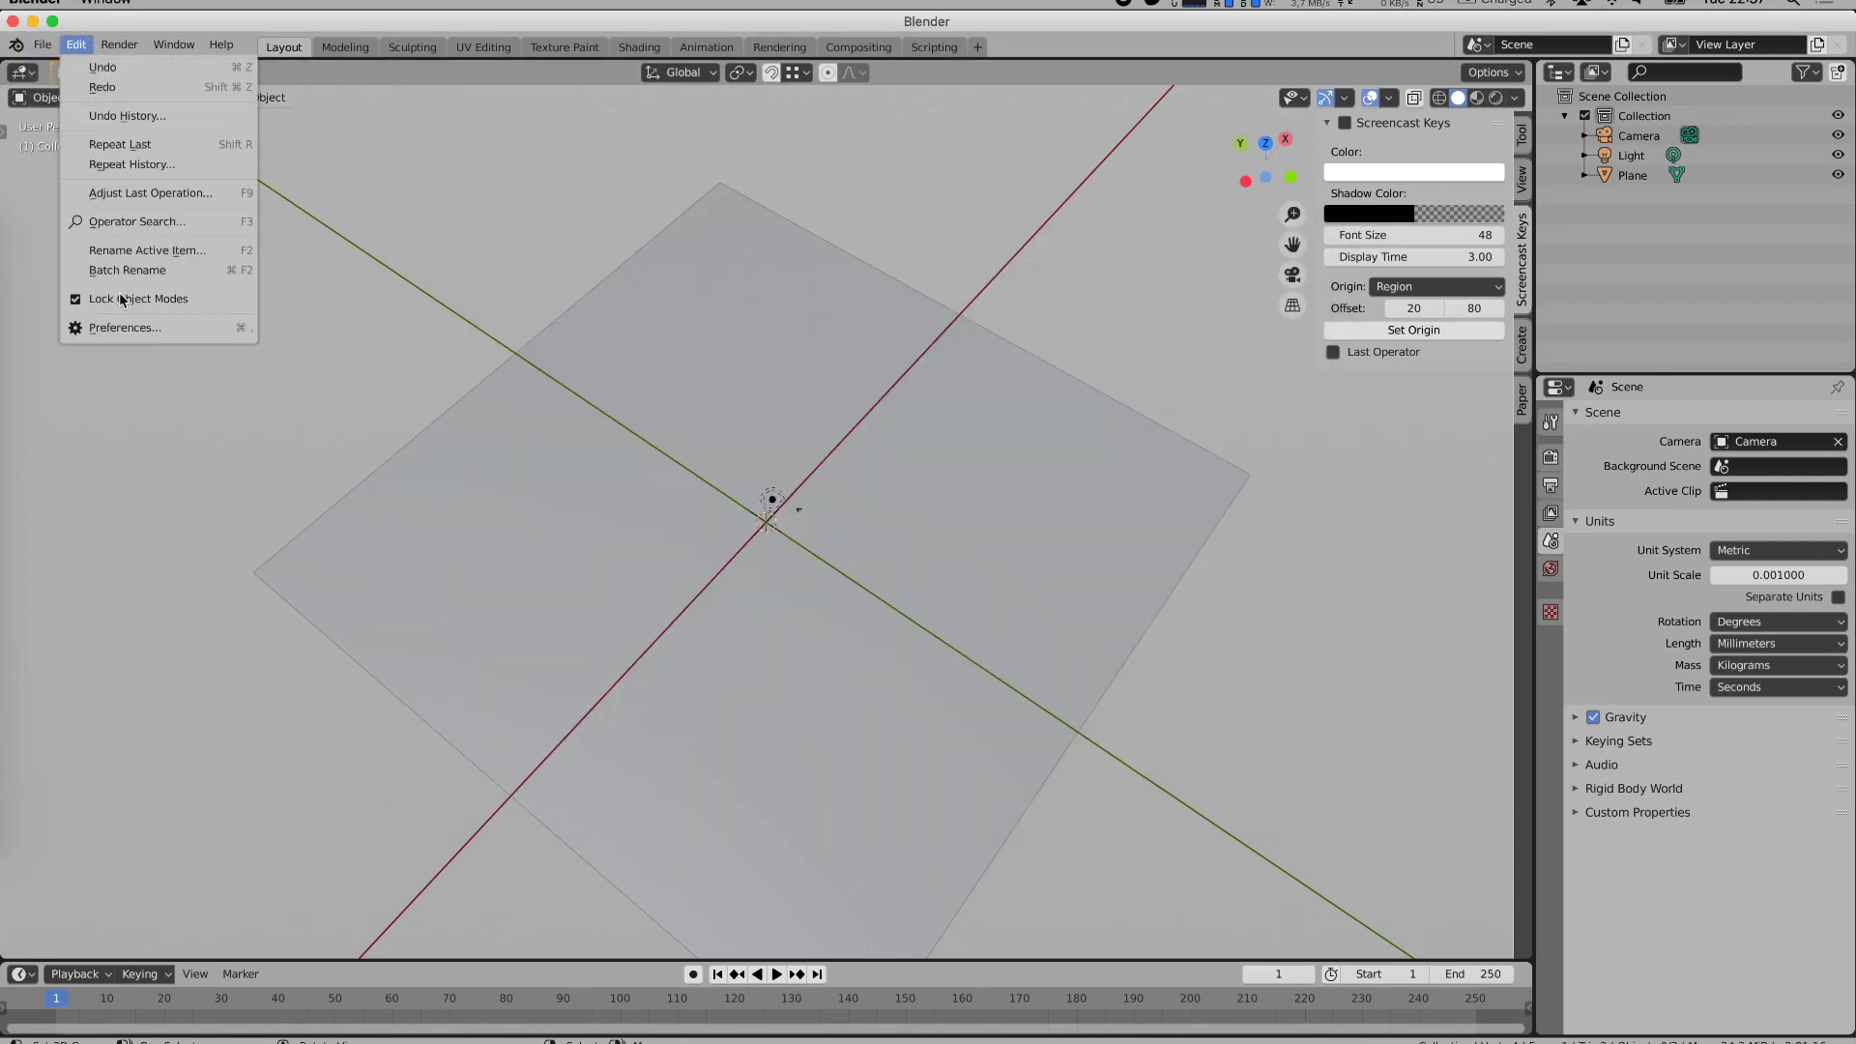
left_click(123, 328)
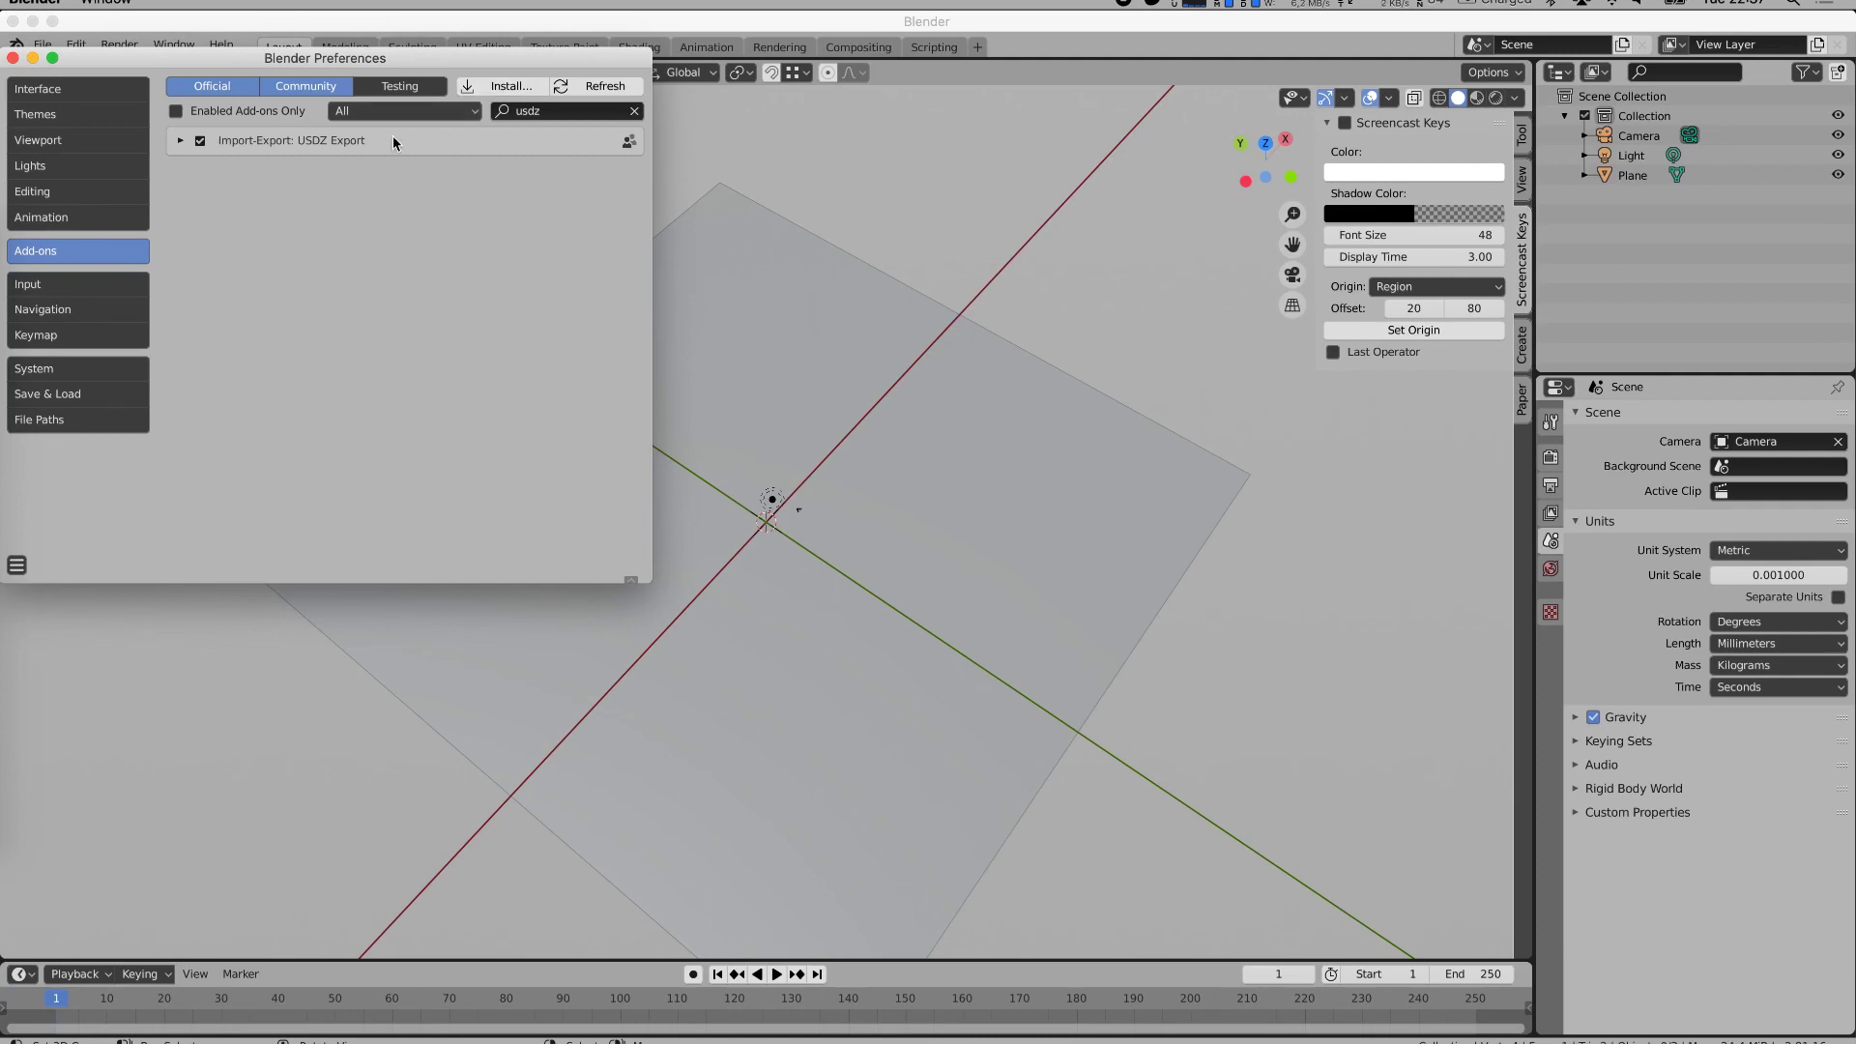
left_click(42, 44)
mouse_move(193, 311)
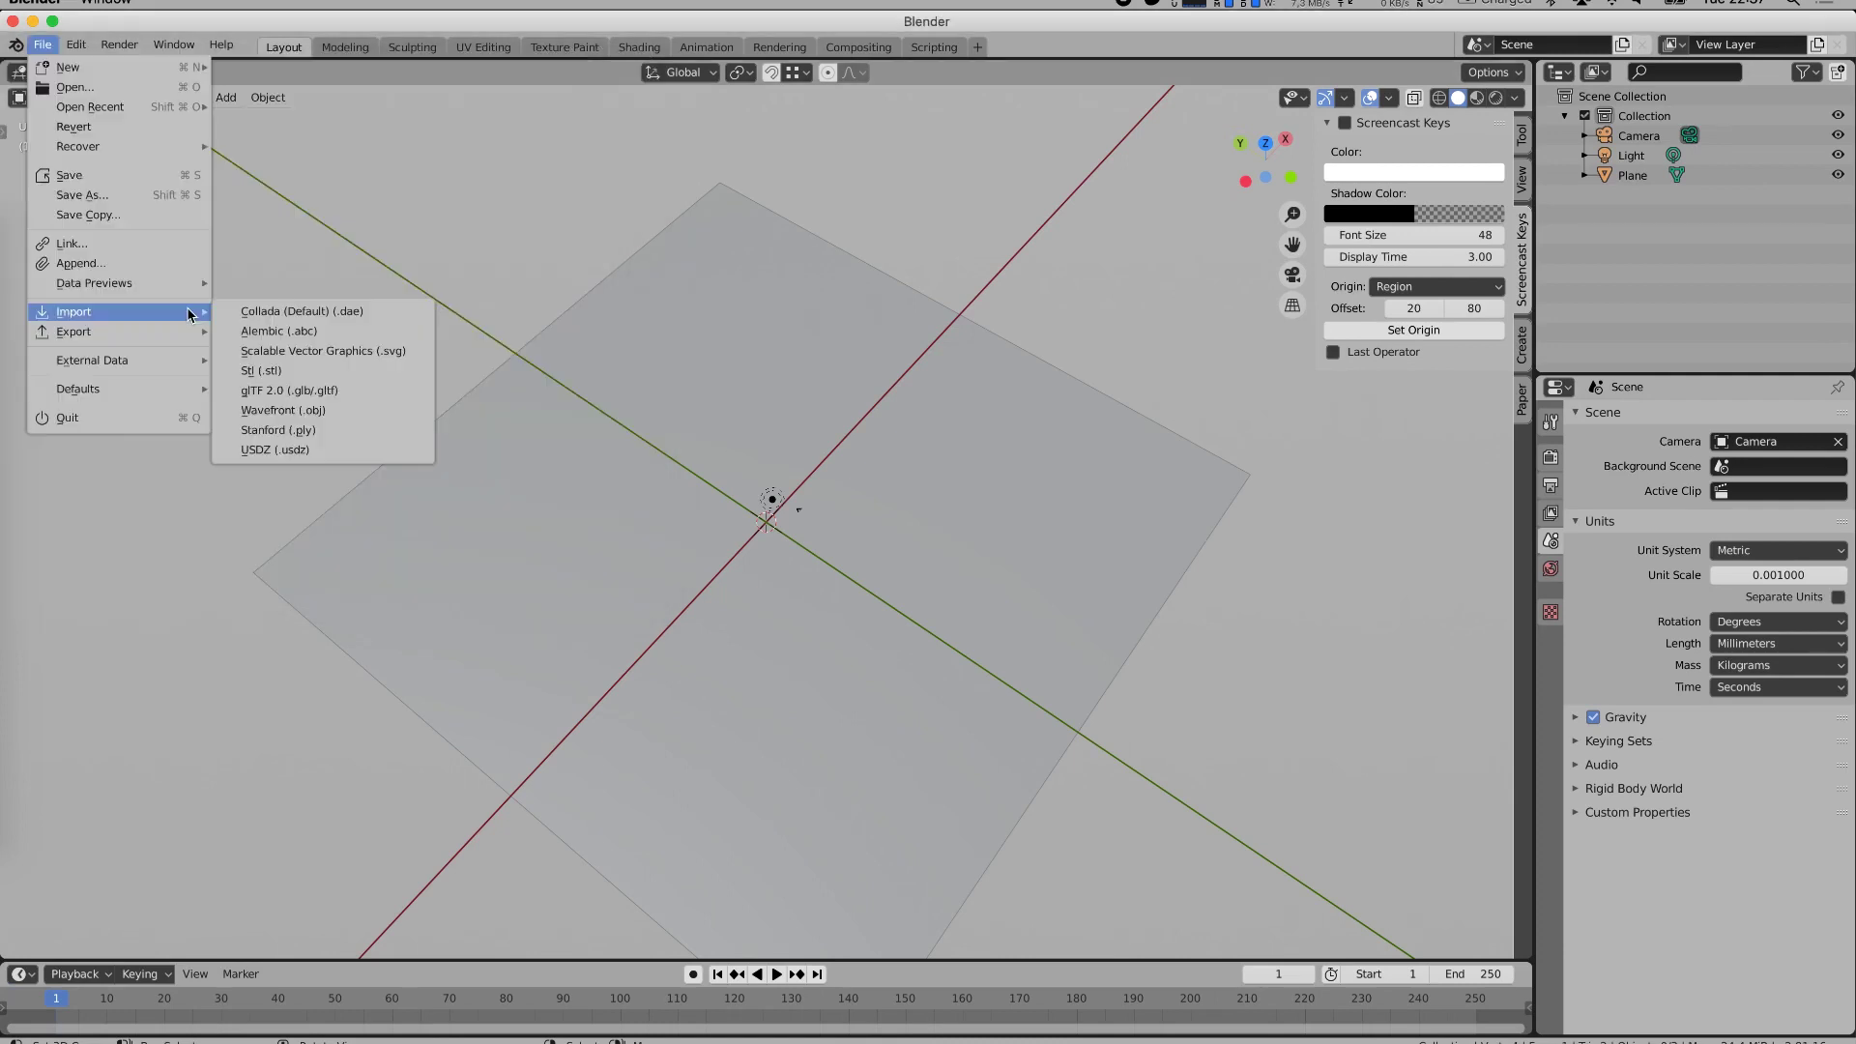
left_click(299, 453)
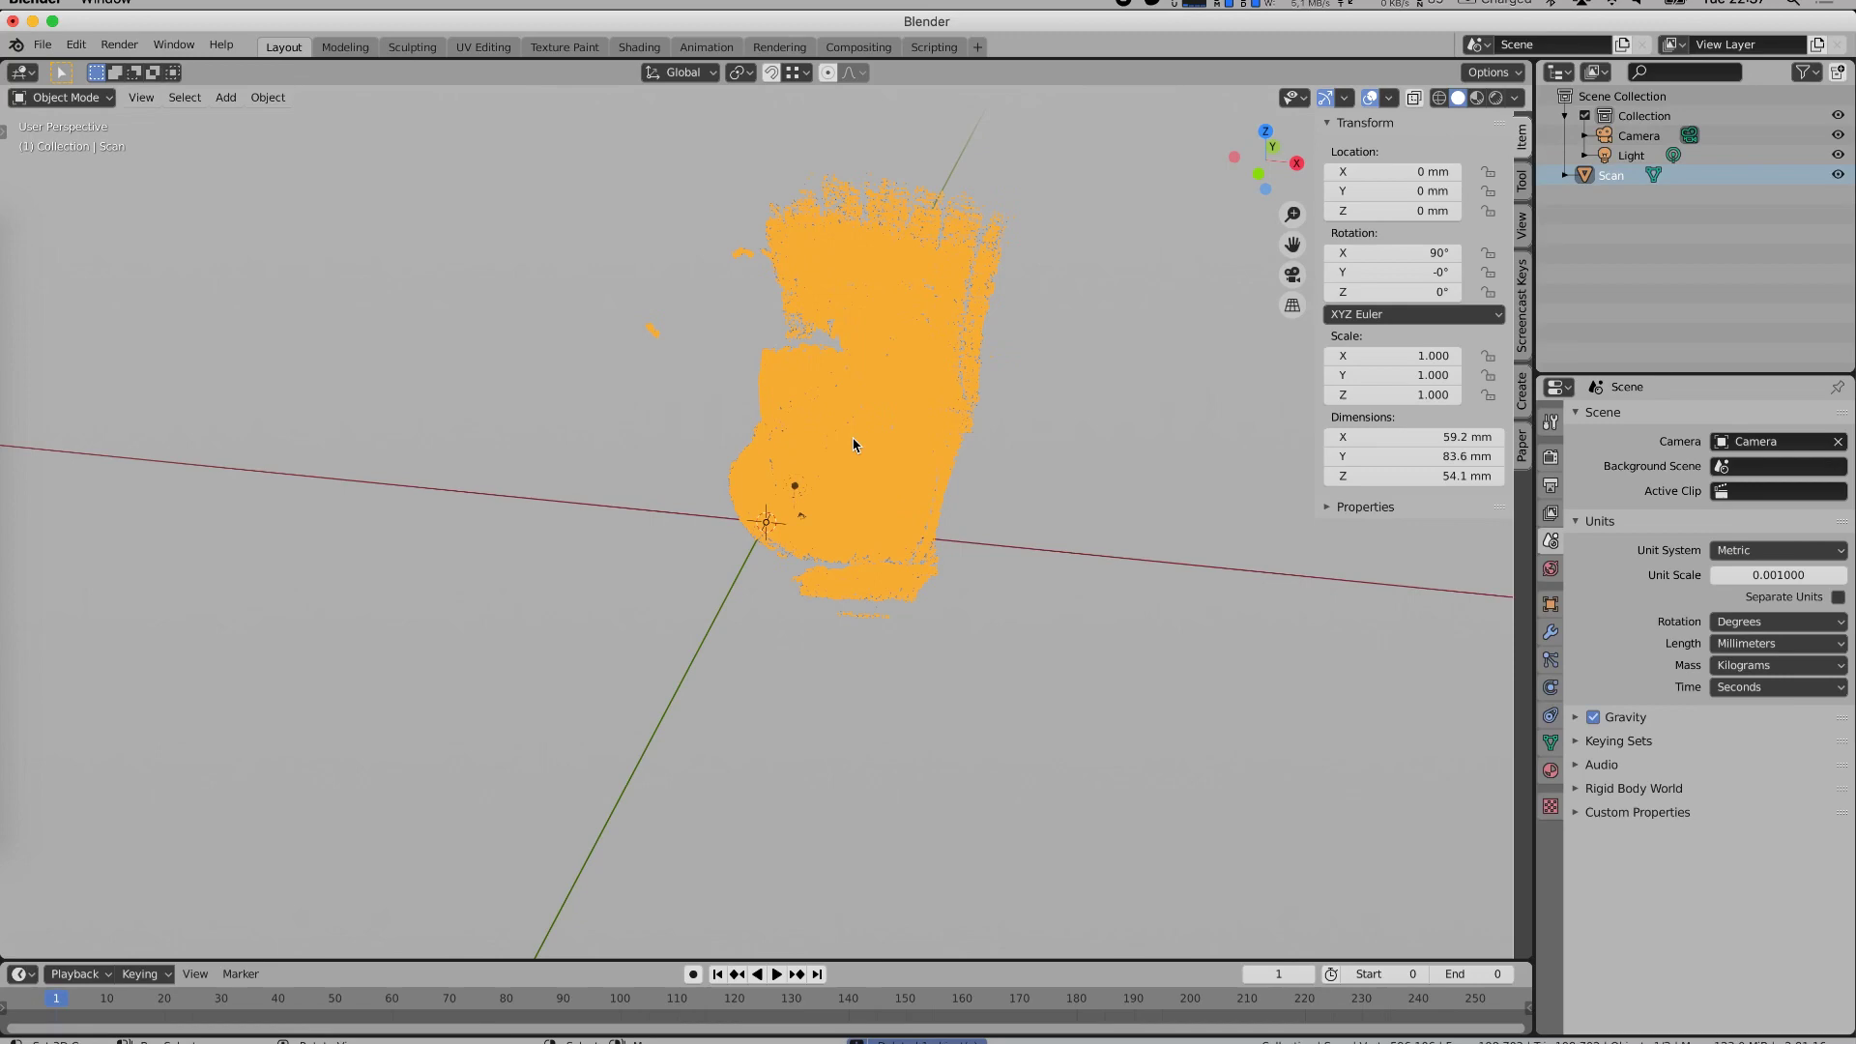
In Edit Mode, delete the two stray floating point clusters around the bust.
key("Tab")
middle_click_drag(853, 445, 751, 241)
left_click_drag(751, 241, 911, 379)
key("x")
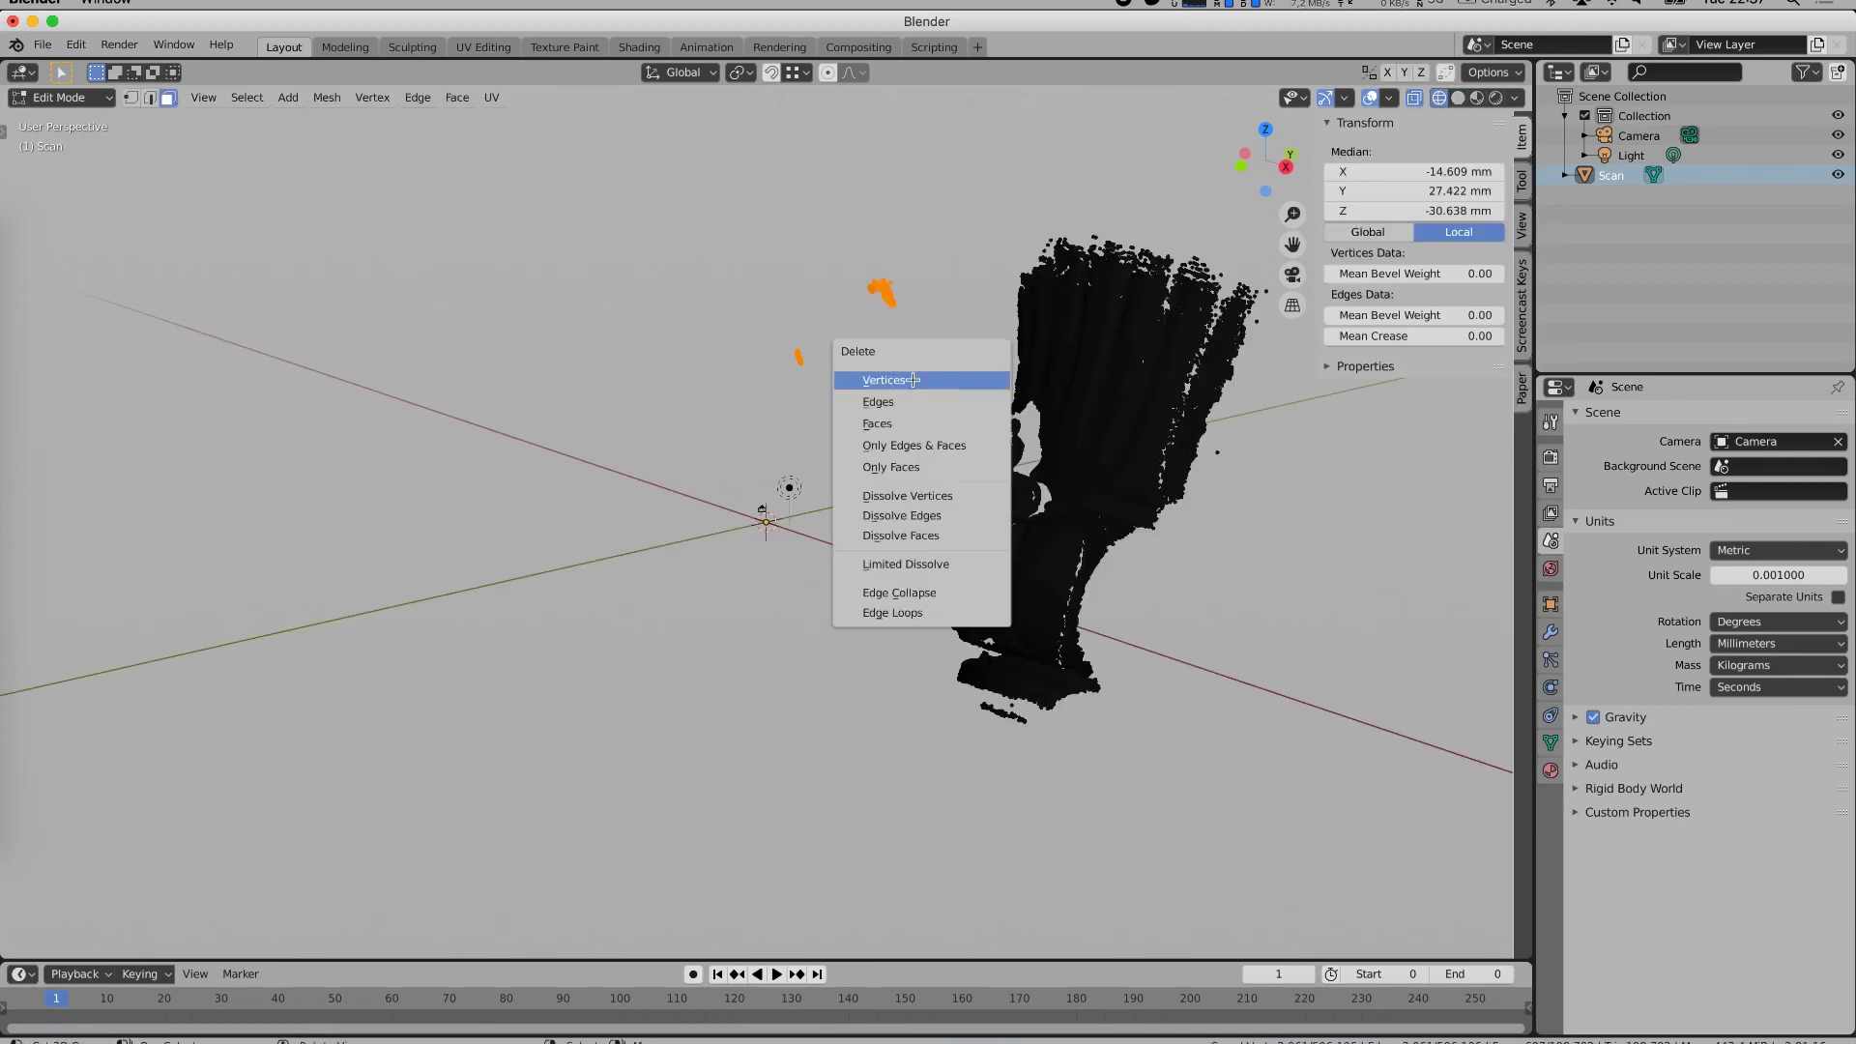
left_click(914, 380)
From the side view, select the lower-left part of the scan and bring up delete options.
key("KP_3")
key("a")
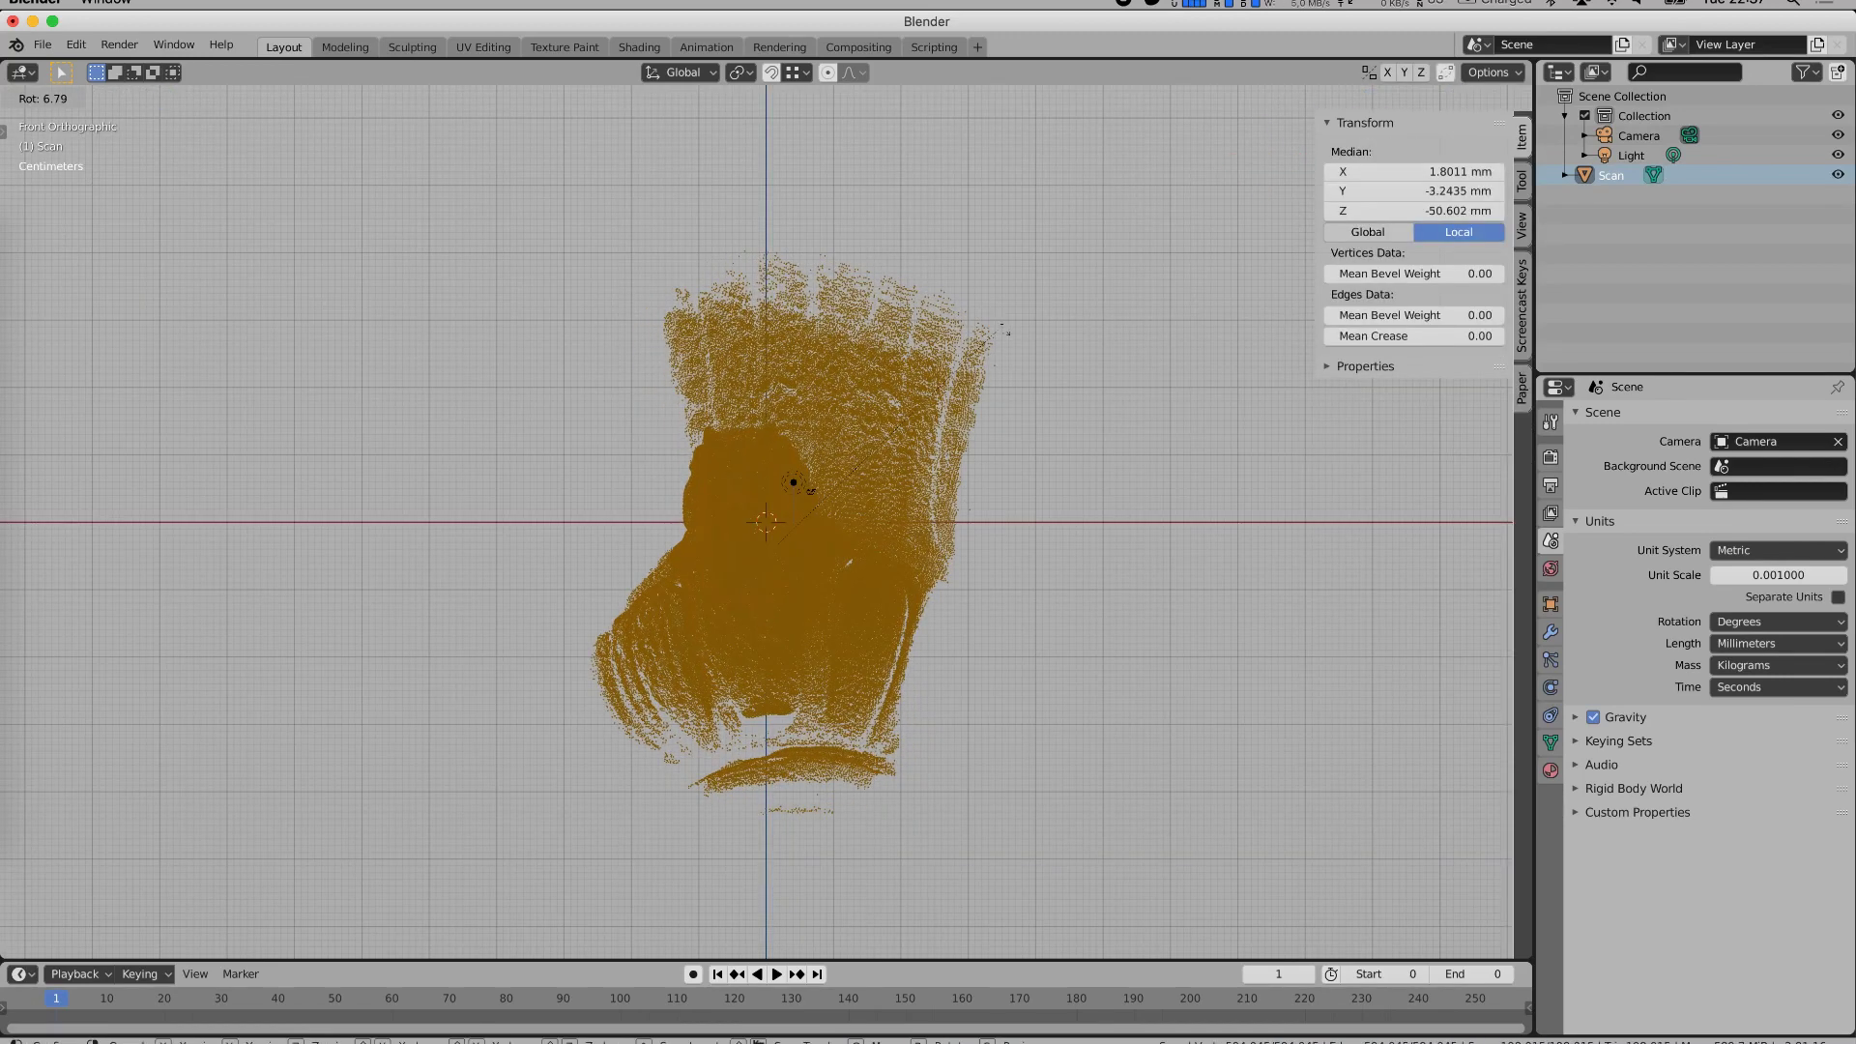
key("alt+a")
left_click_drag(1053, 820, 1063, 859)
key("h")
key("x")
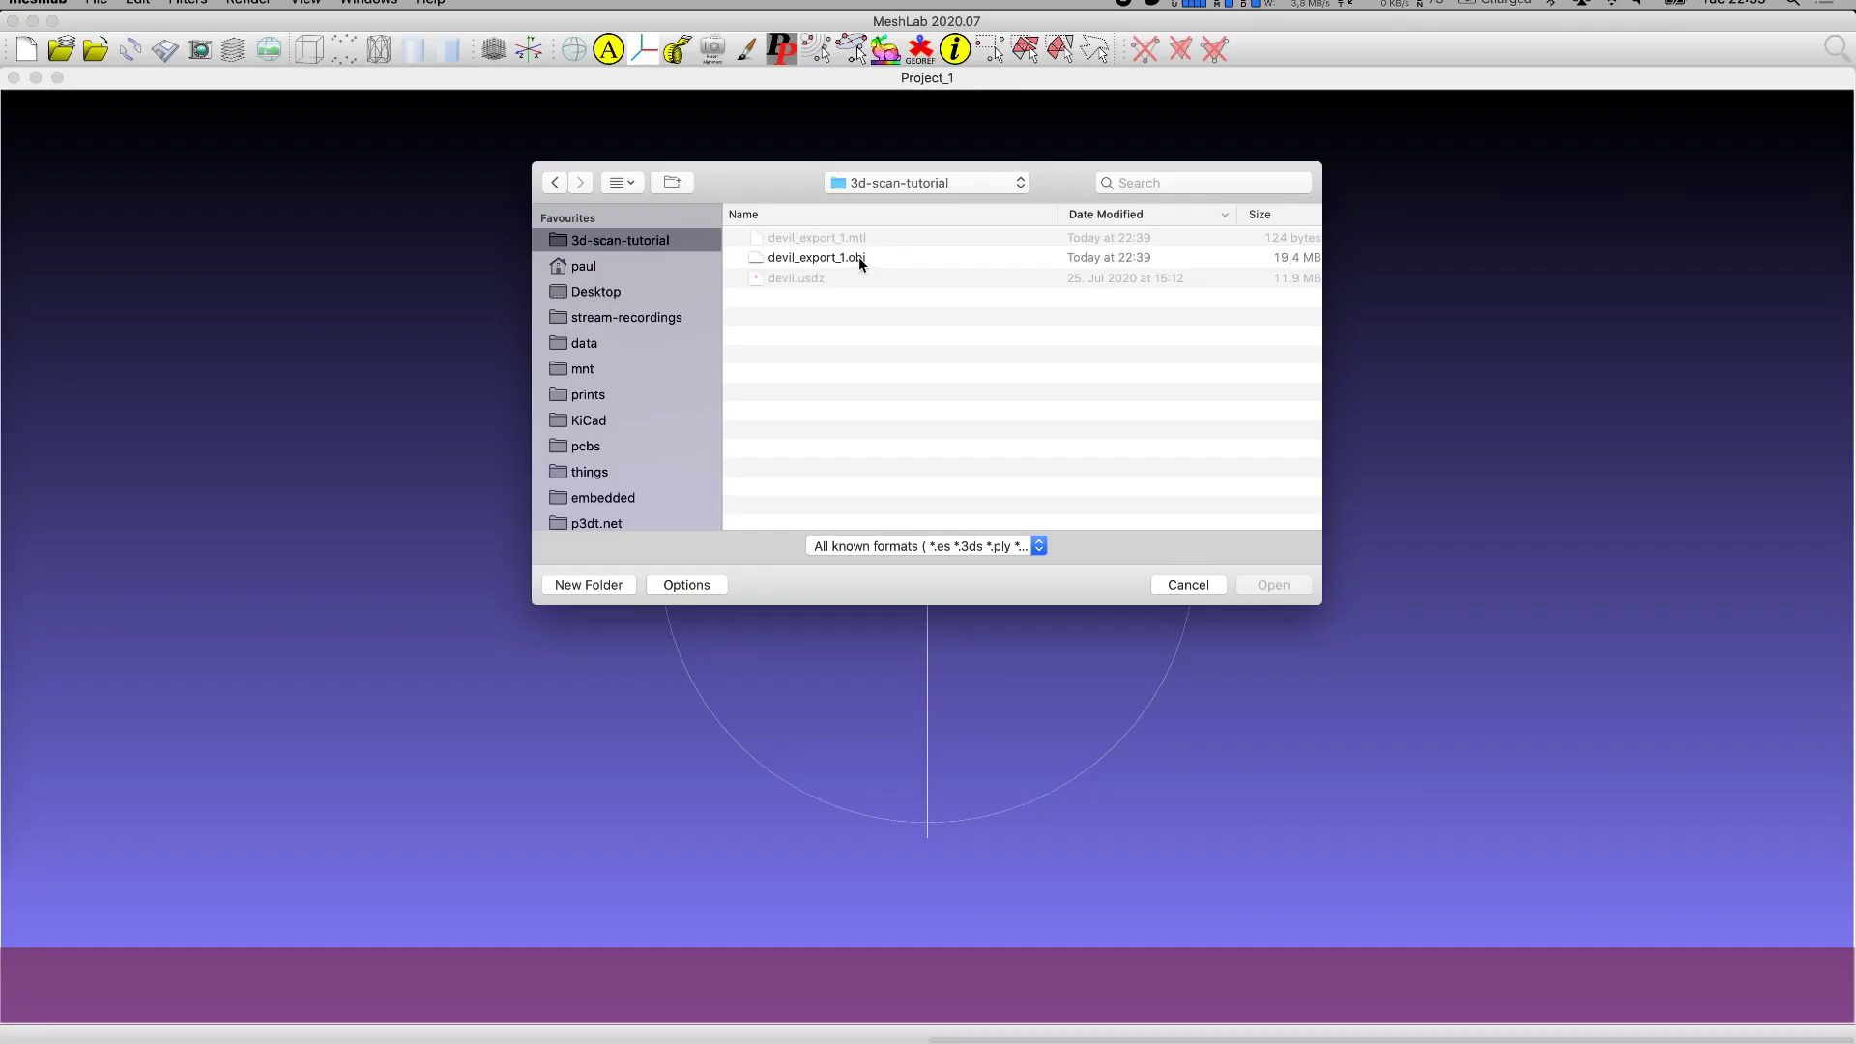
Load devil_export_1.obj into MeshLab and run Screened Poisson surface reconstruction on it.
left_click(859, 257)
double_click(858, 257)
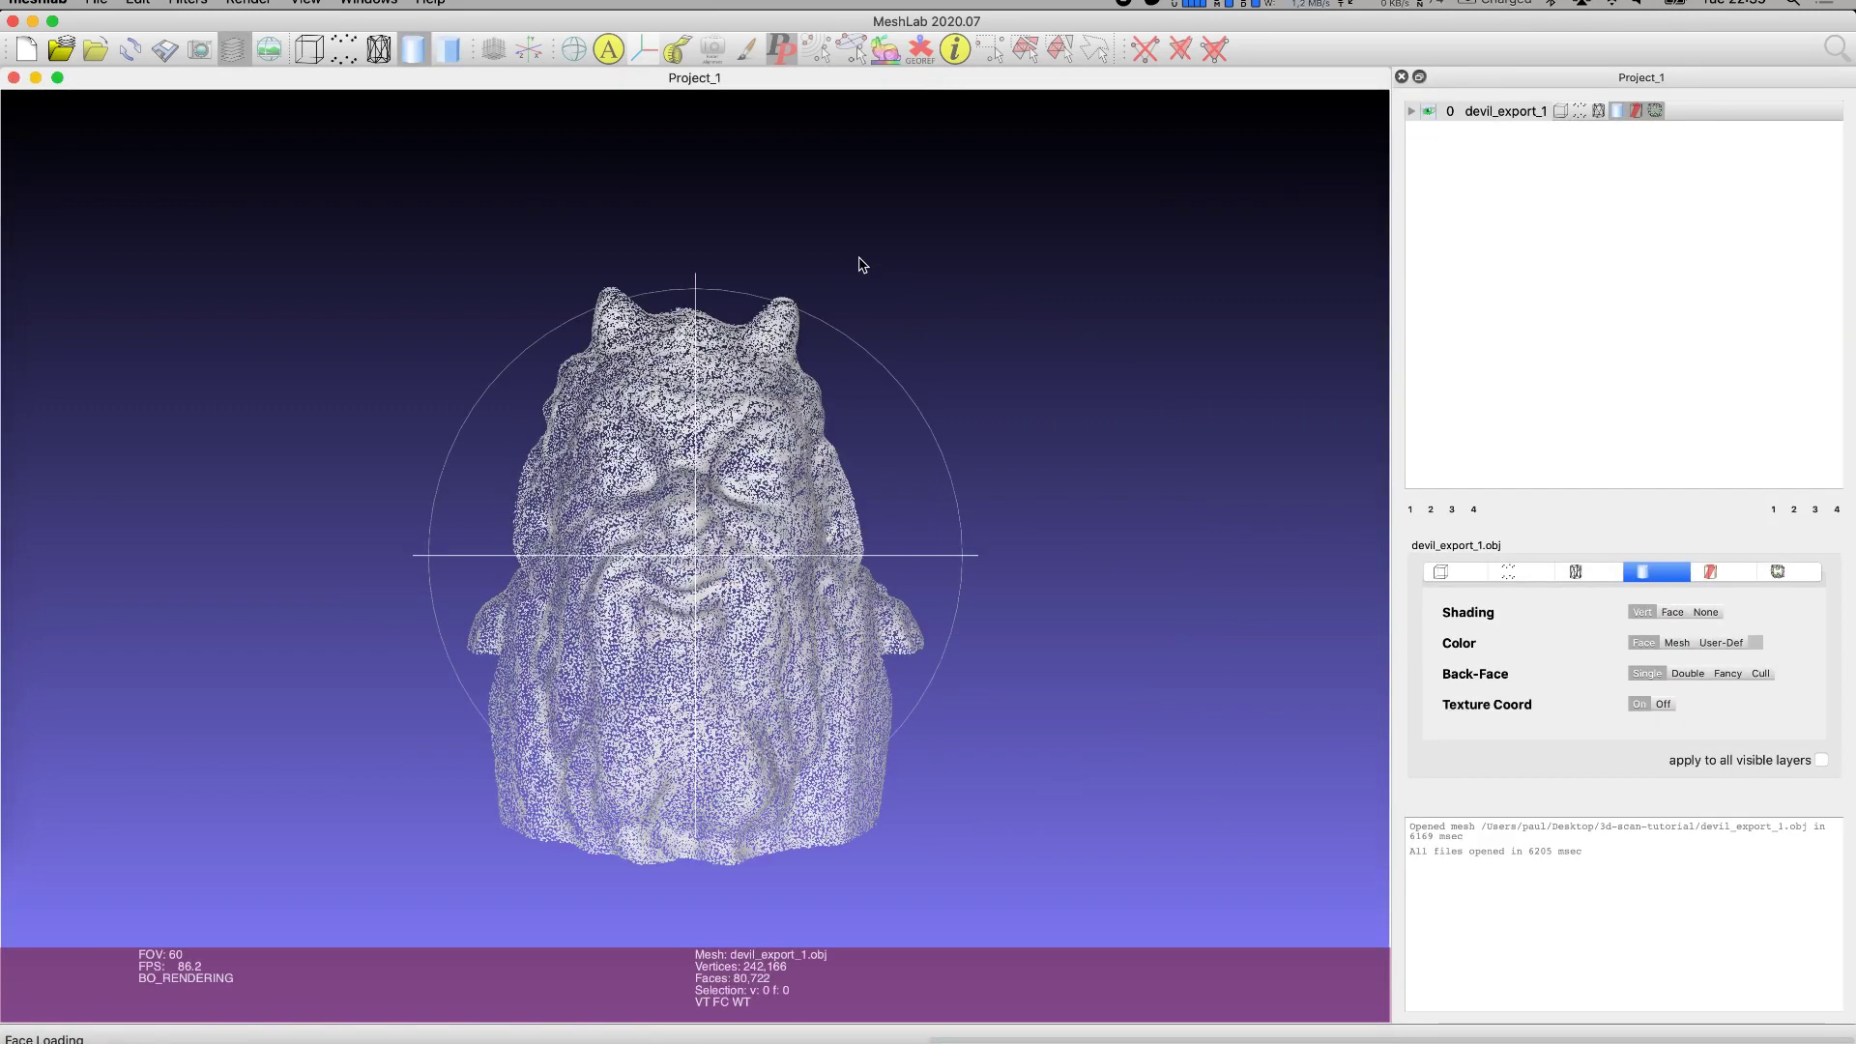
left_click_drag(911, 381, 815, 426)
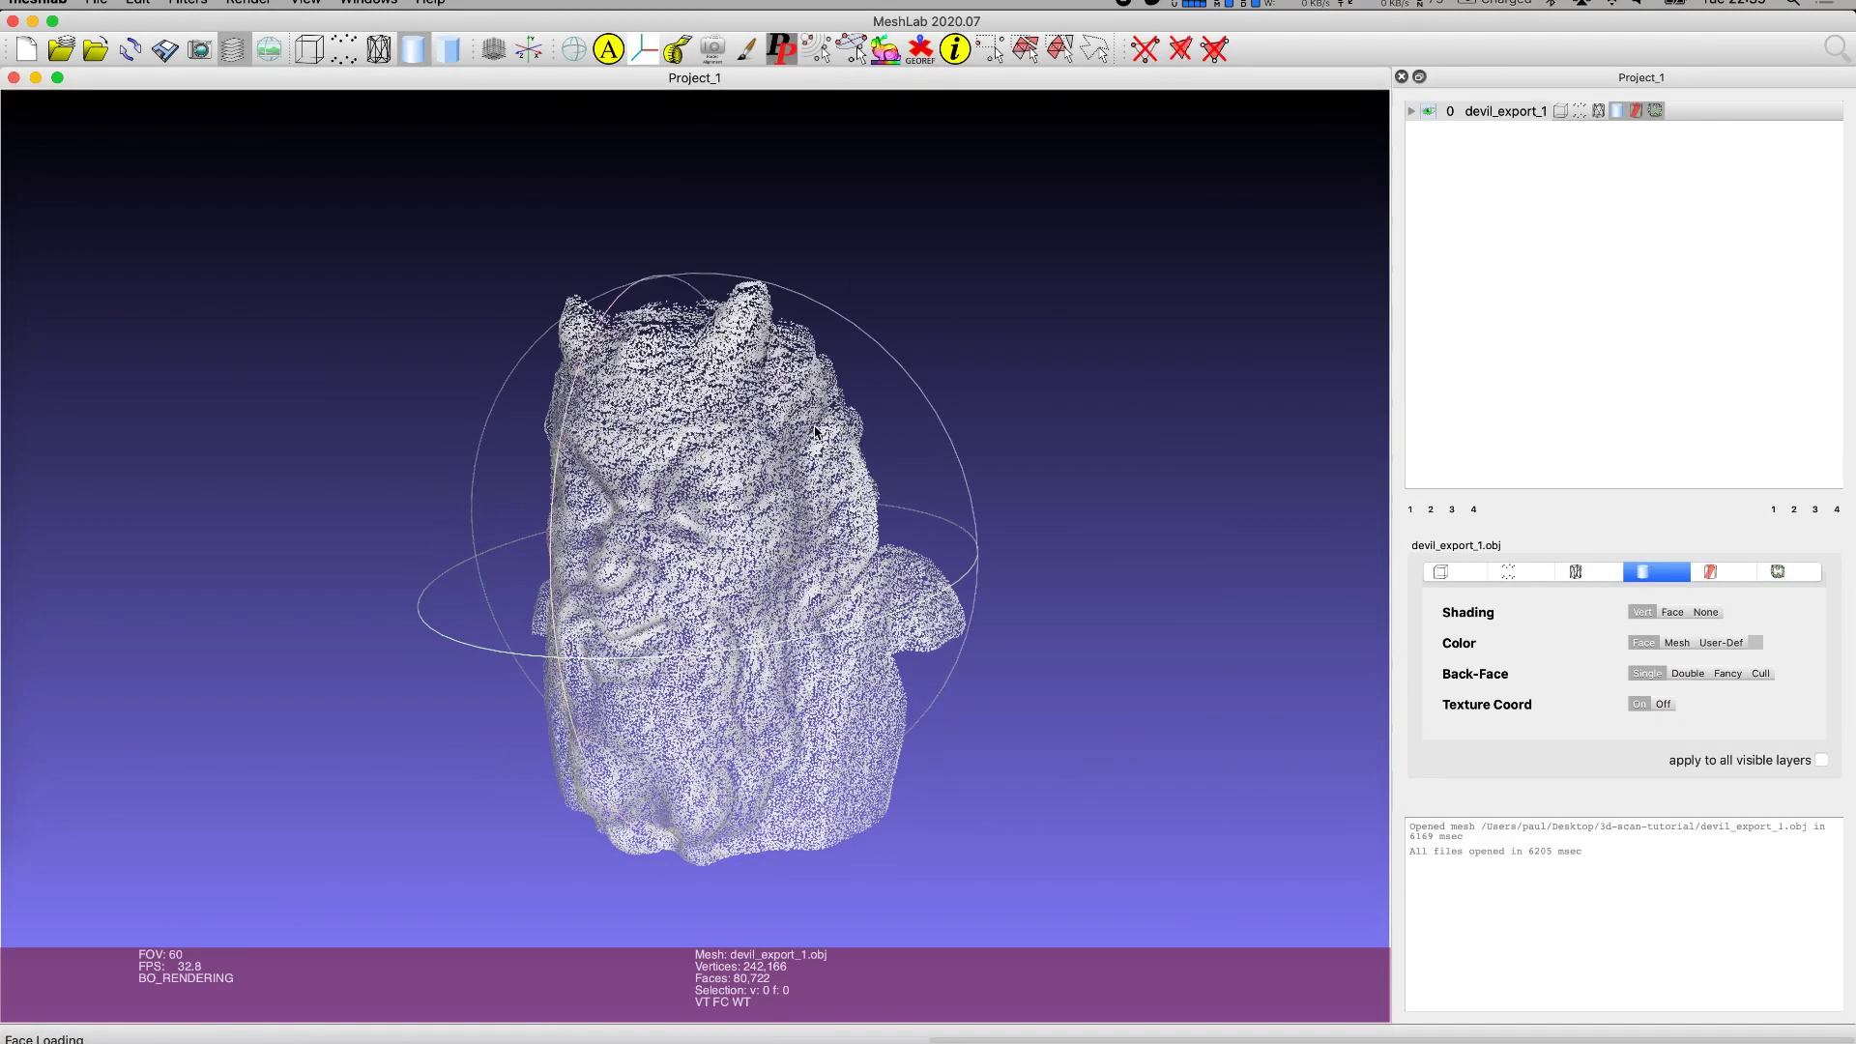
left_click(188, 2)
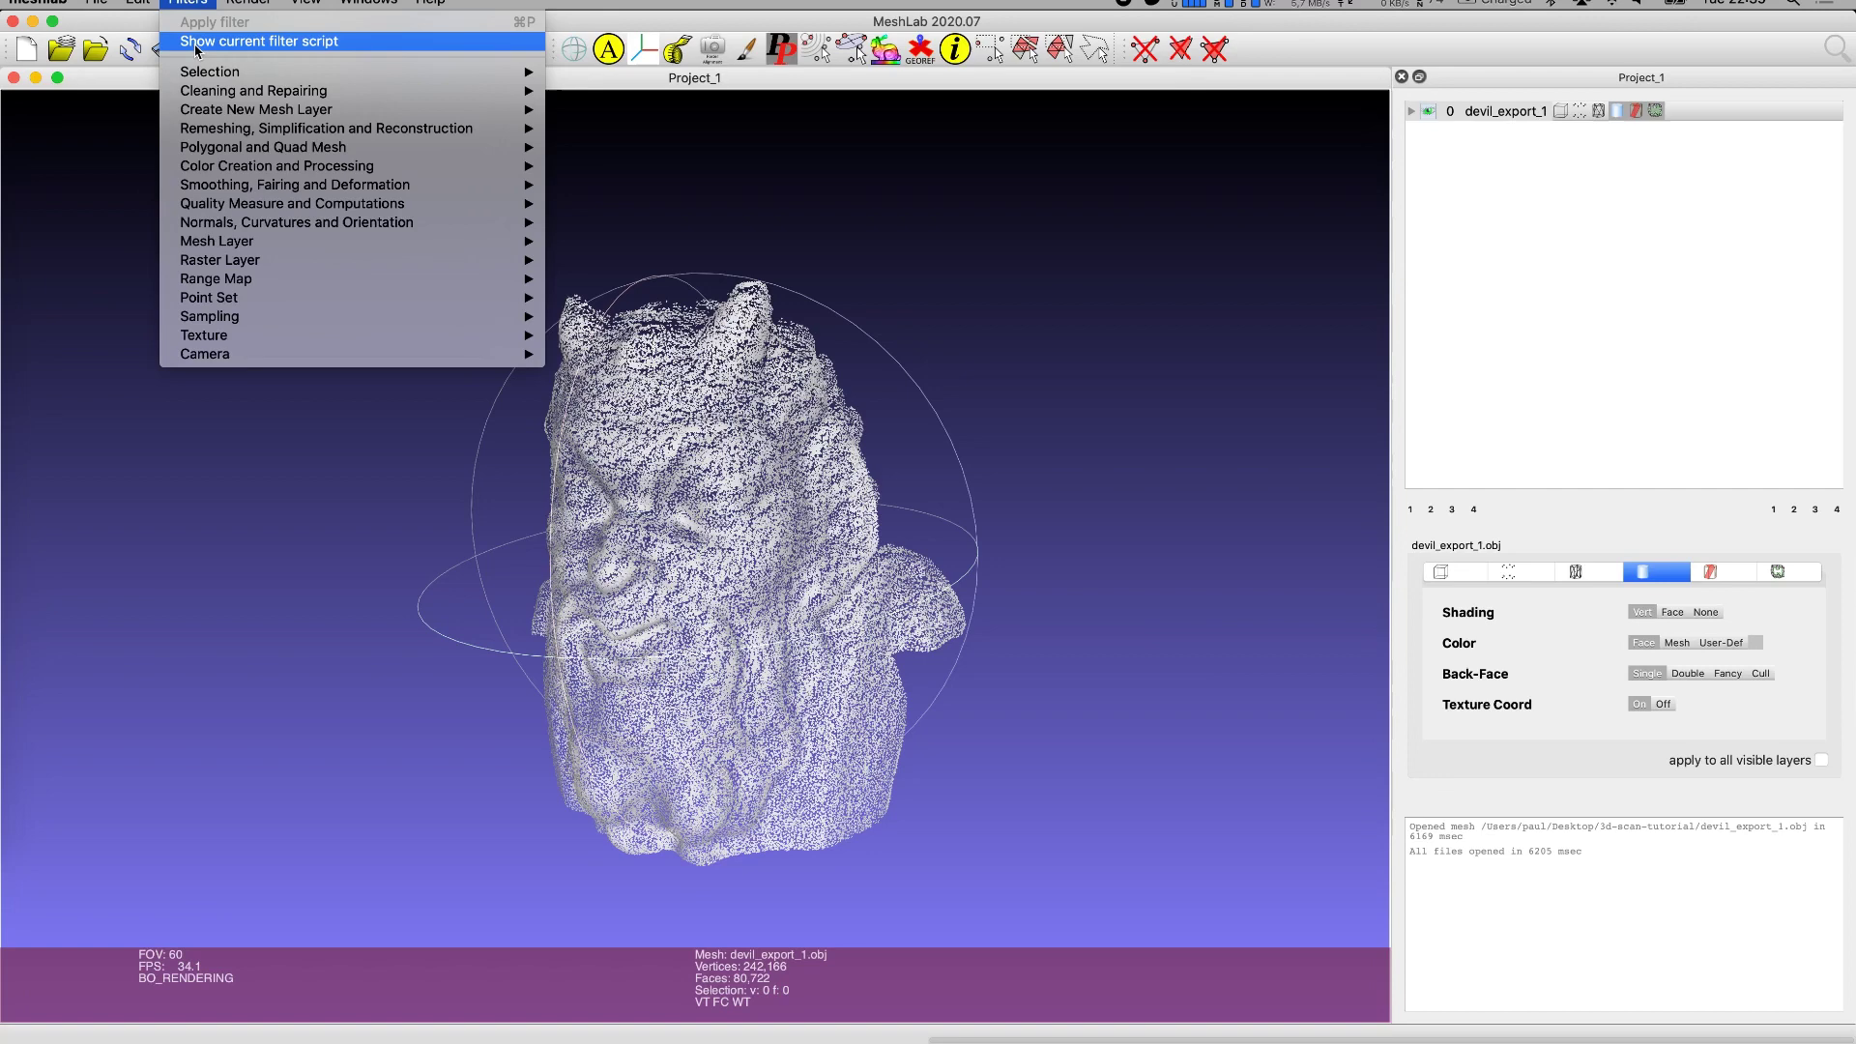
mouse_move(366, 137)
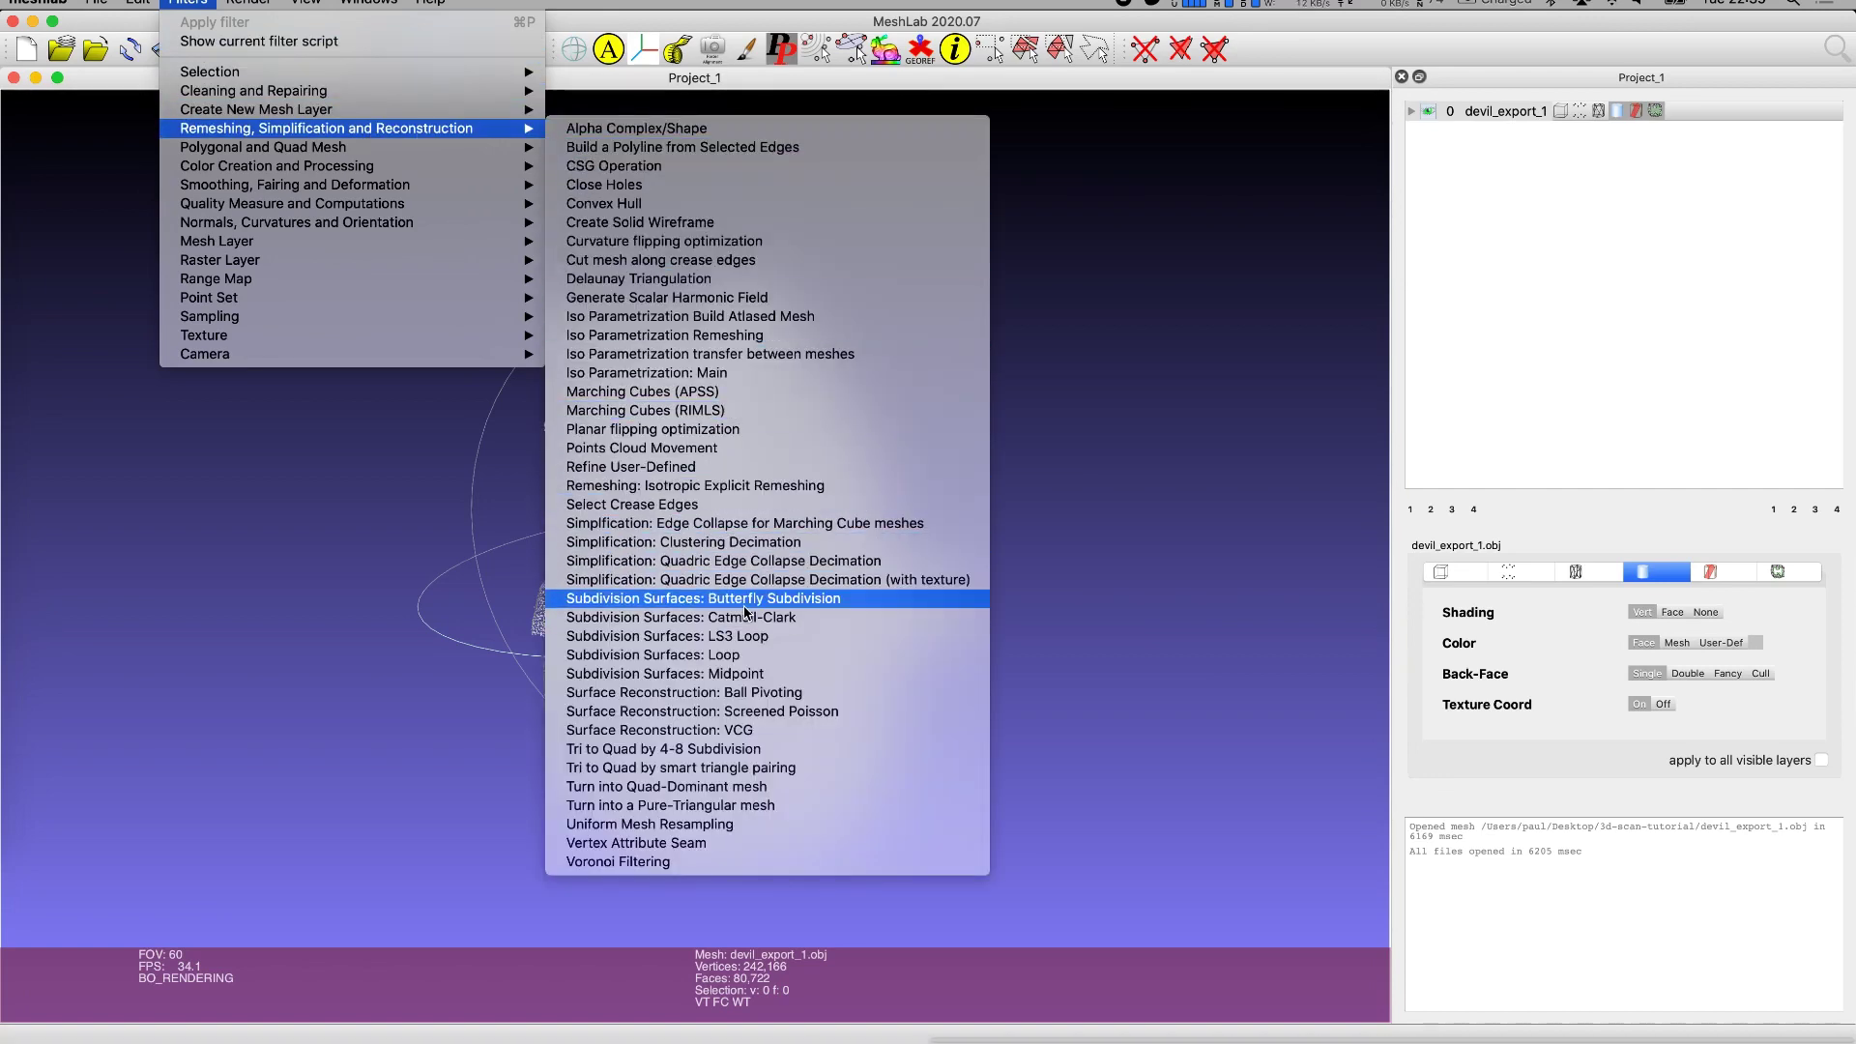
left_click(751, 710)
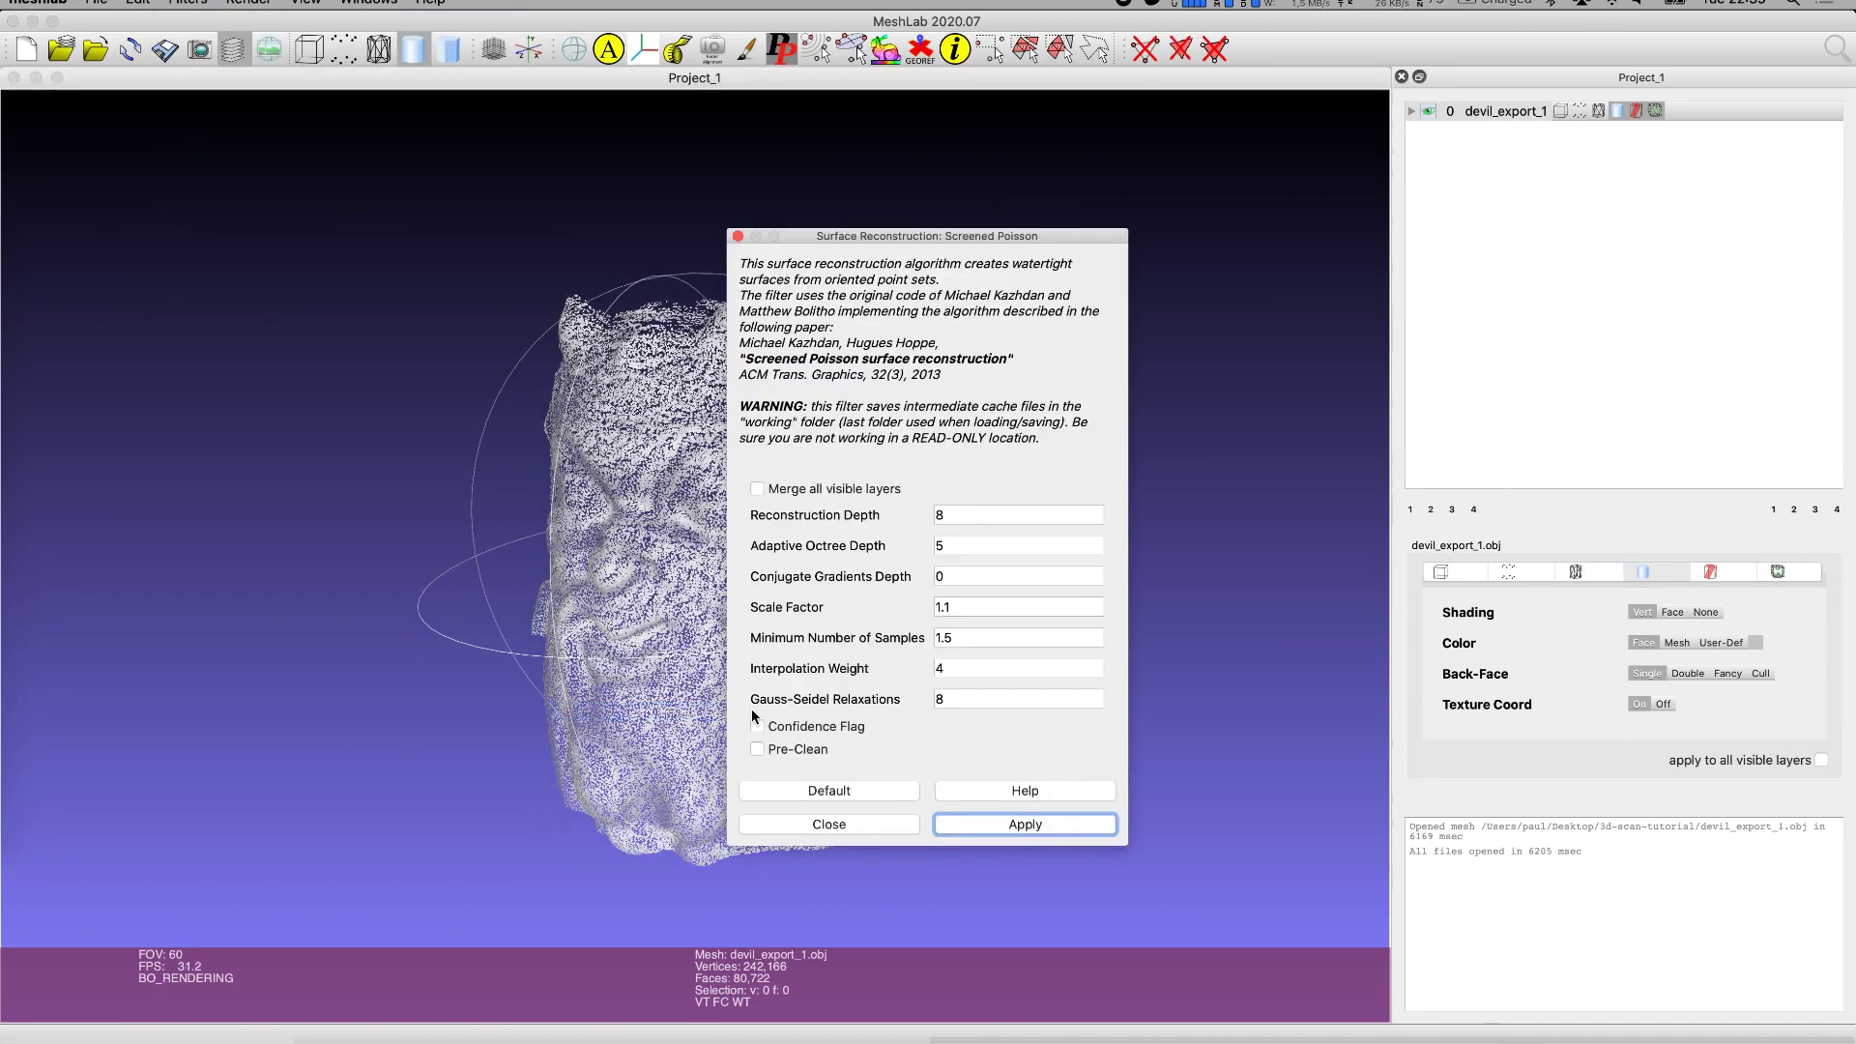
left_click(996, 821)
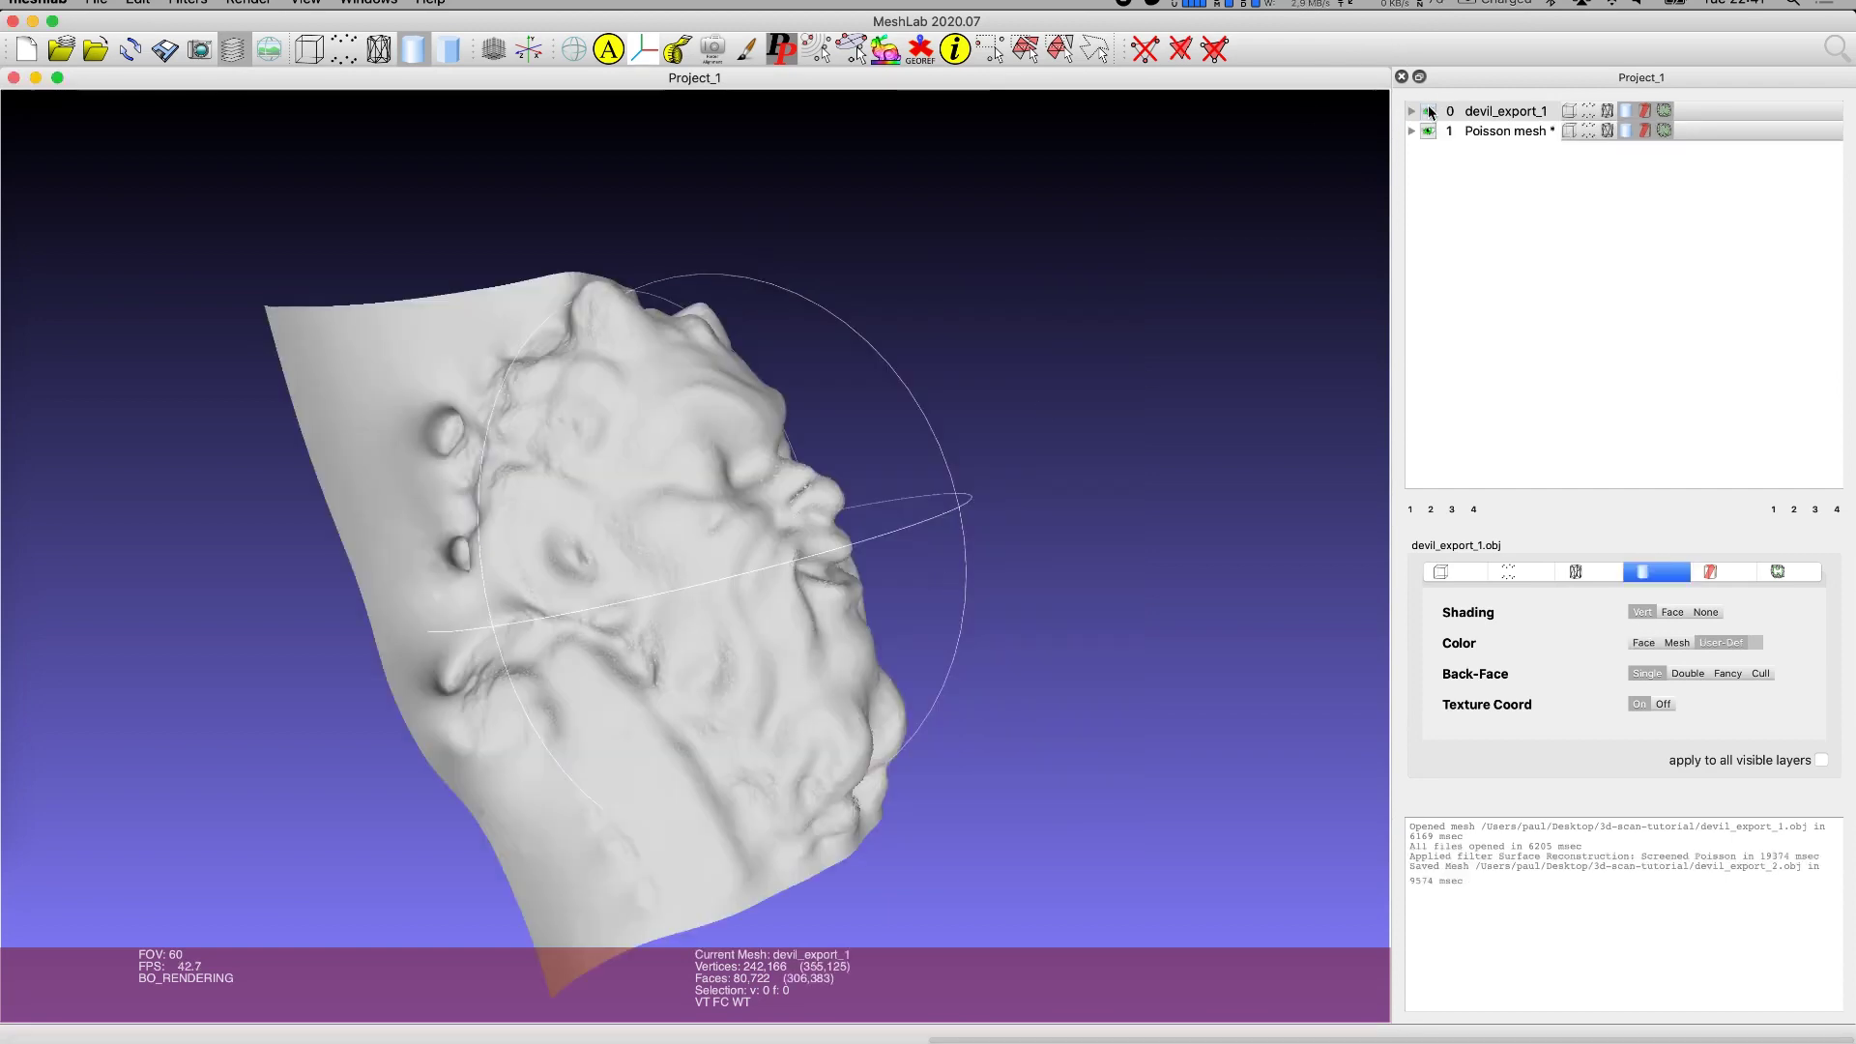
Export the Poisson mesh layer as an Alias Wavefront Object (*.obj) file.
left_click(1500, 135)
left_click(95, 3)
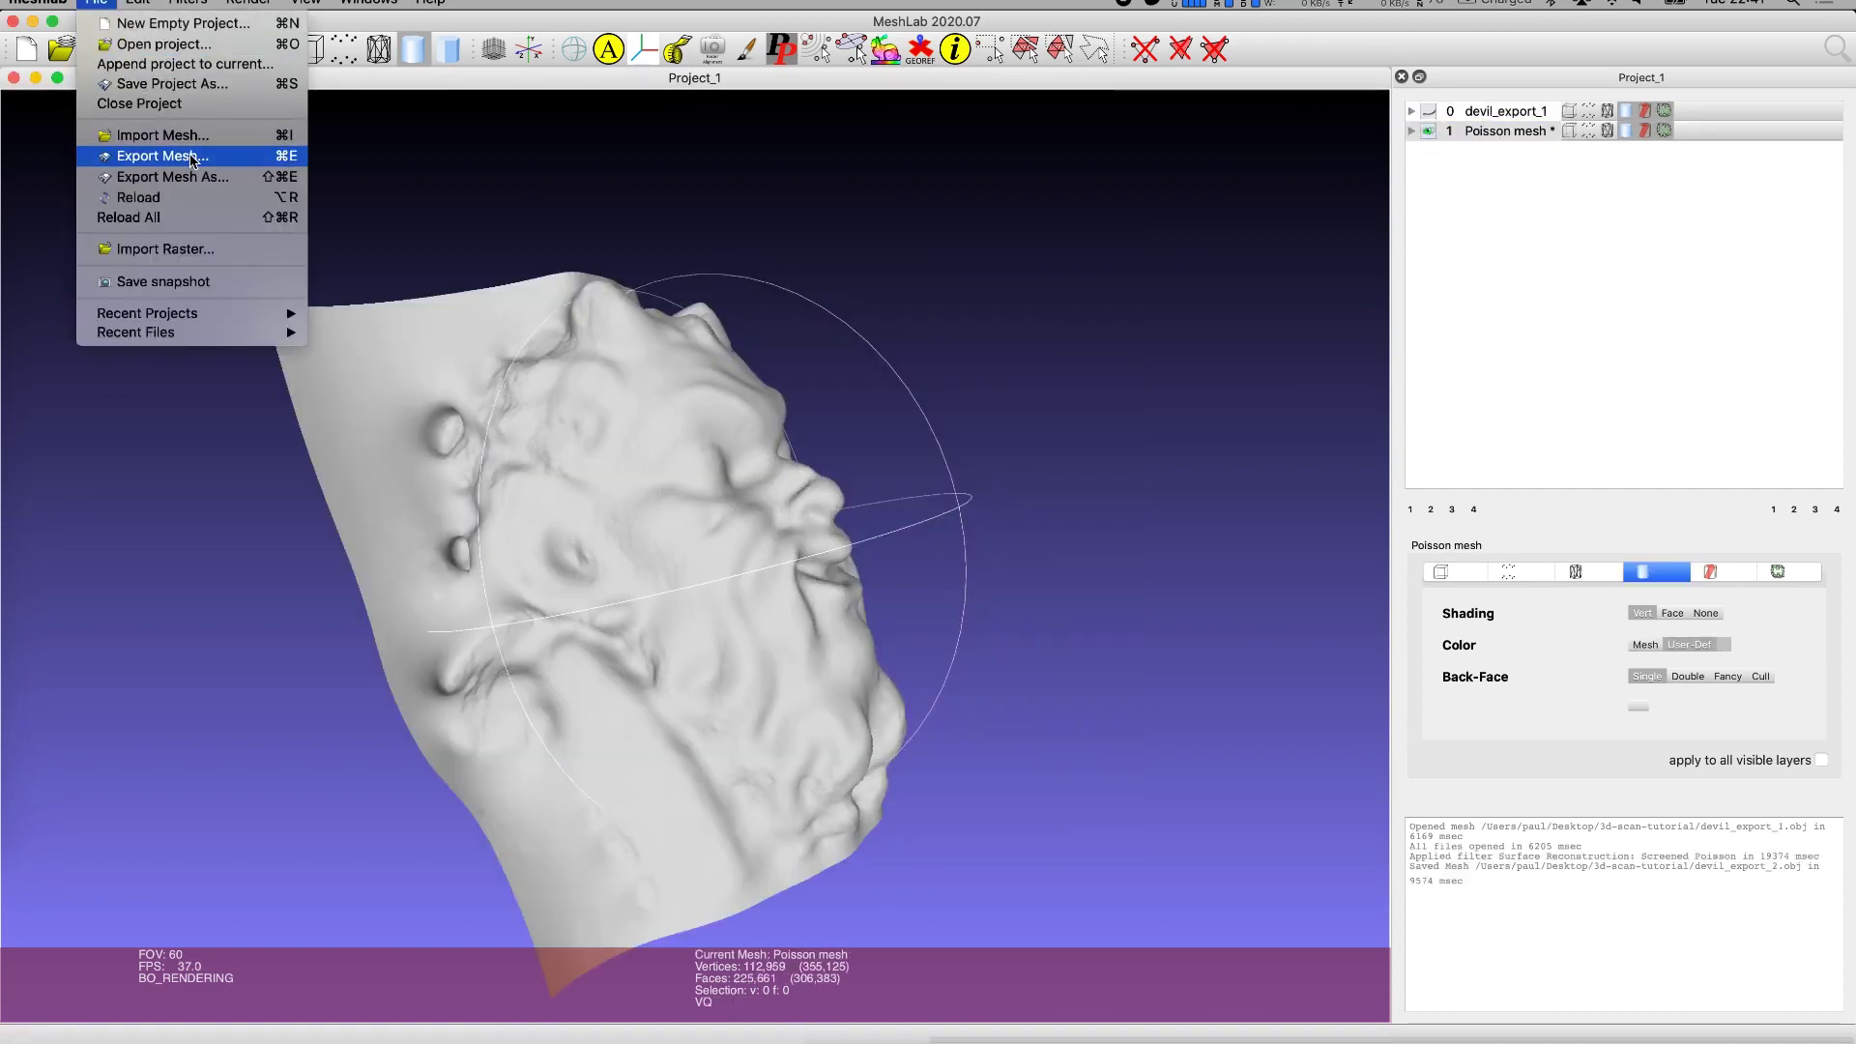
left_click(106, 158)
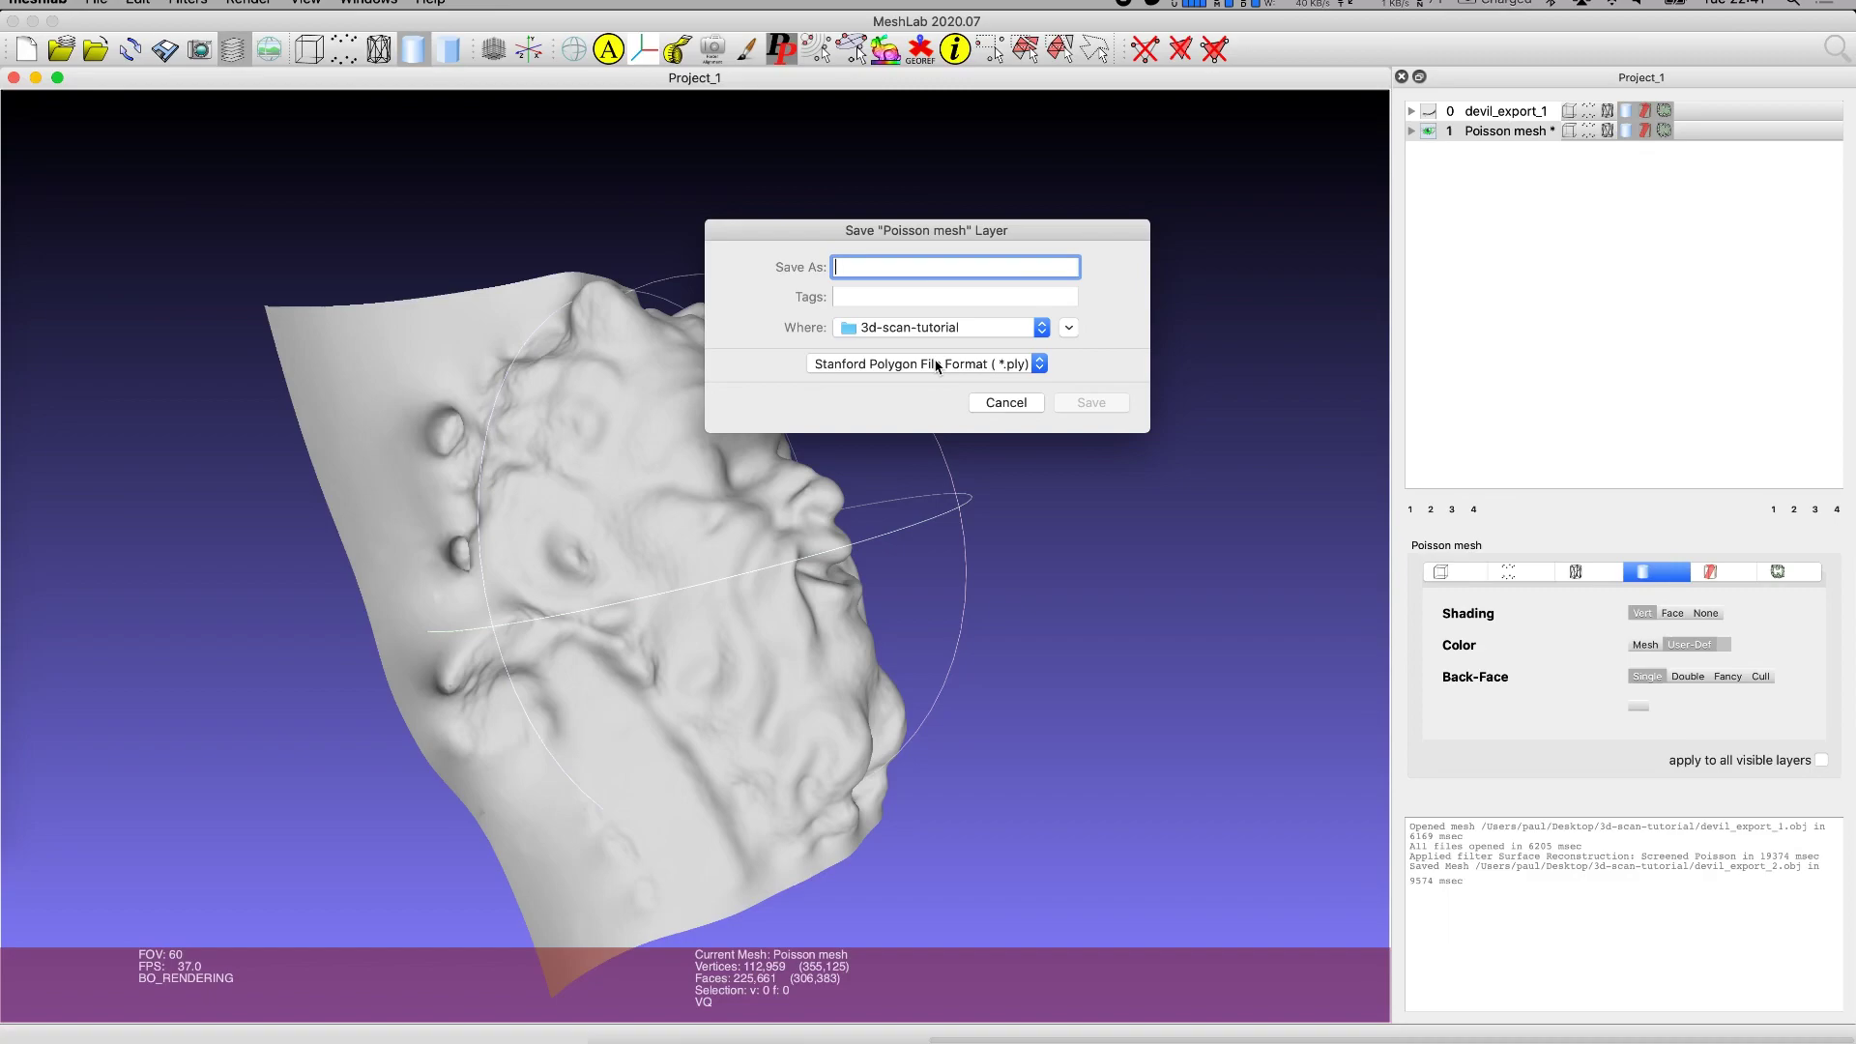
left_click(921, 365)
left_click(933, 400)
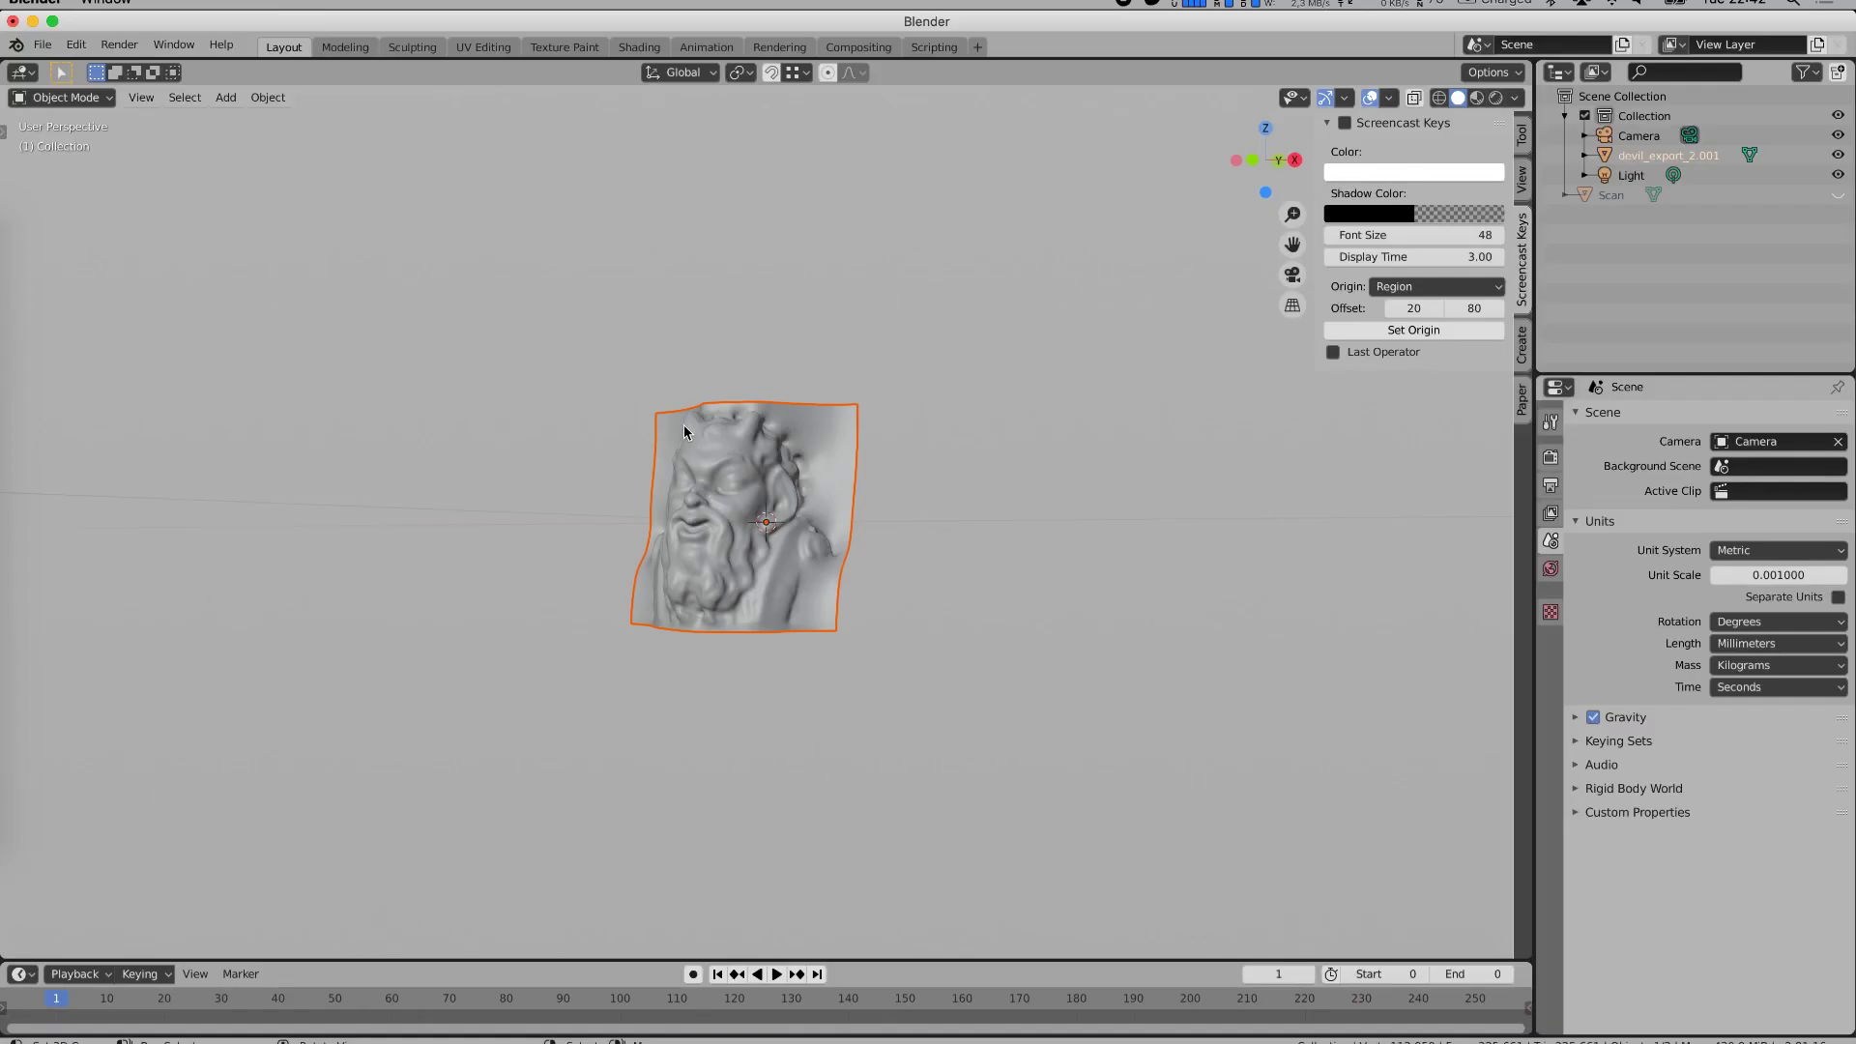
Select the scan in Edit Mode and fill its top edge vertex path with a new face.
left_click(600, 572)
scroll(602, 572, "down", 10)
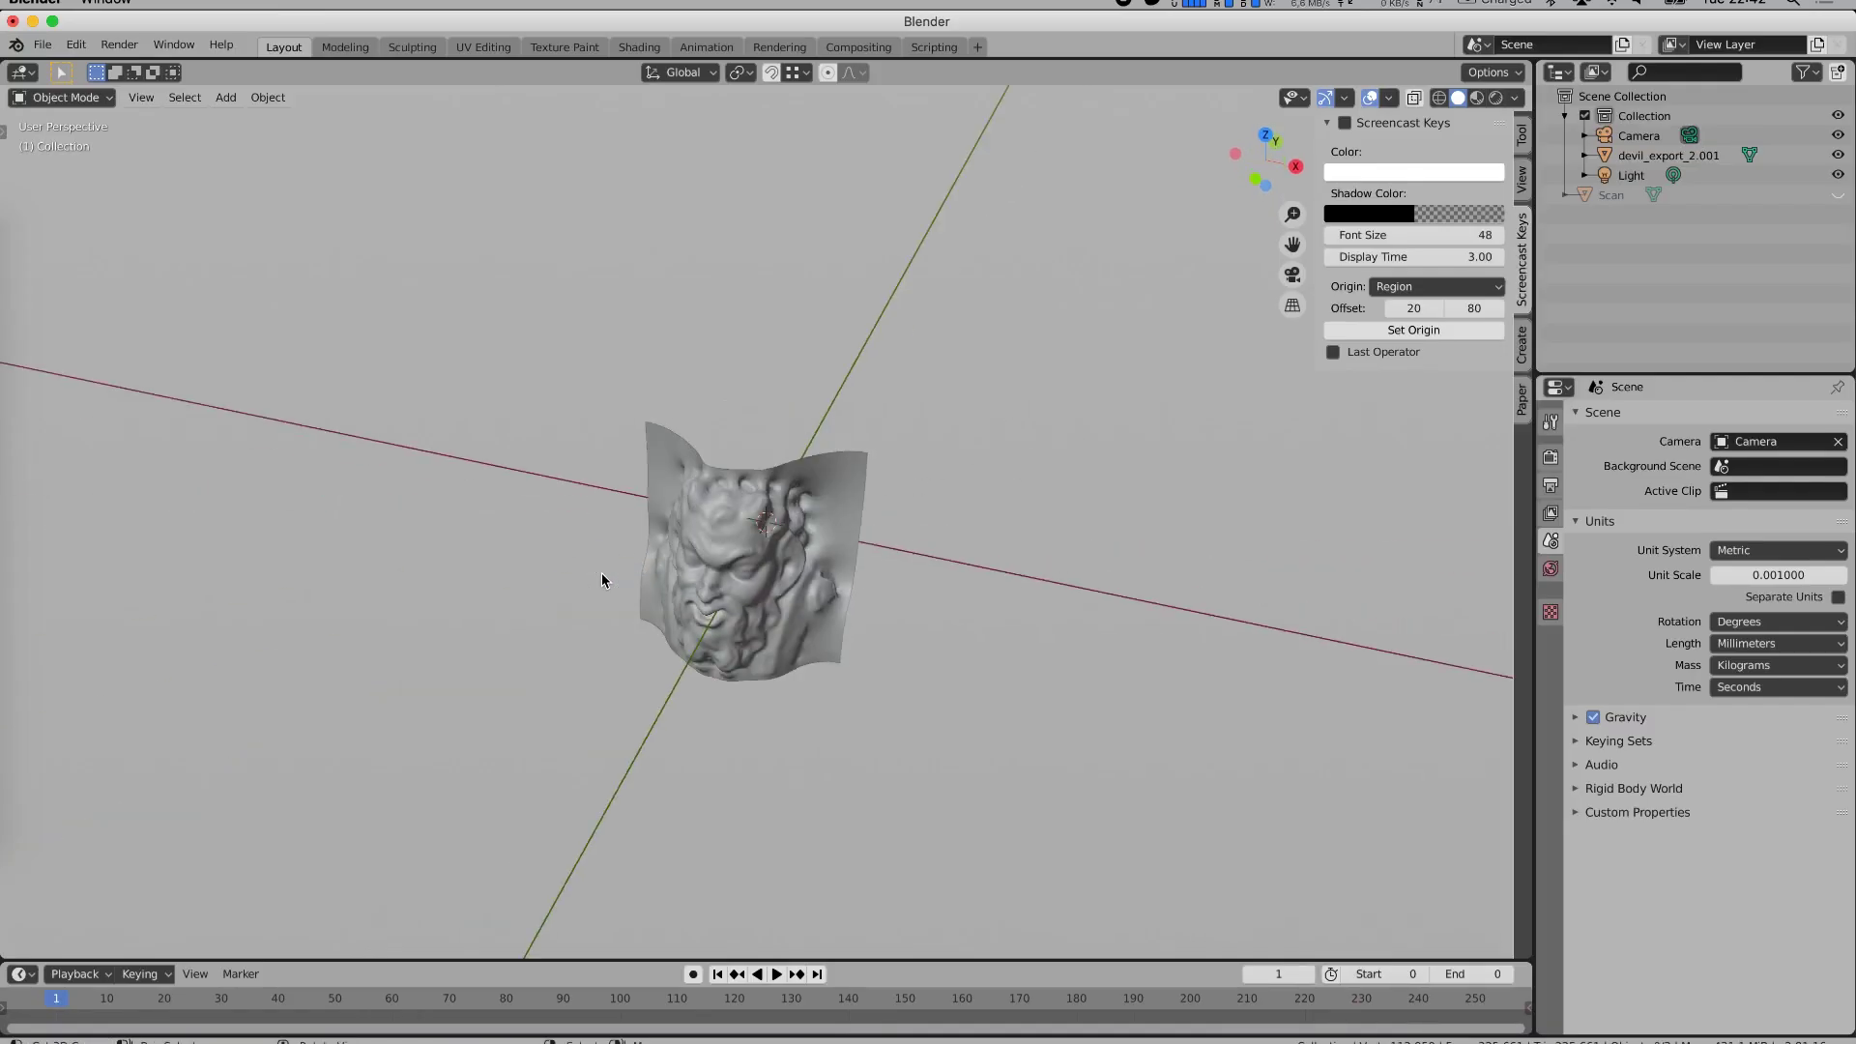
scroll(601, 572, "up", 10)
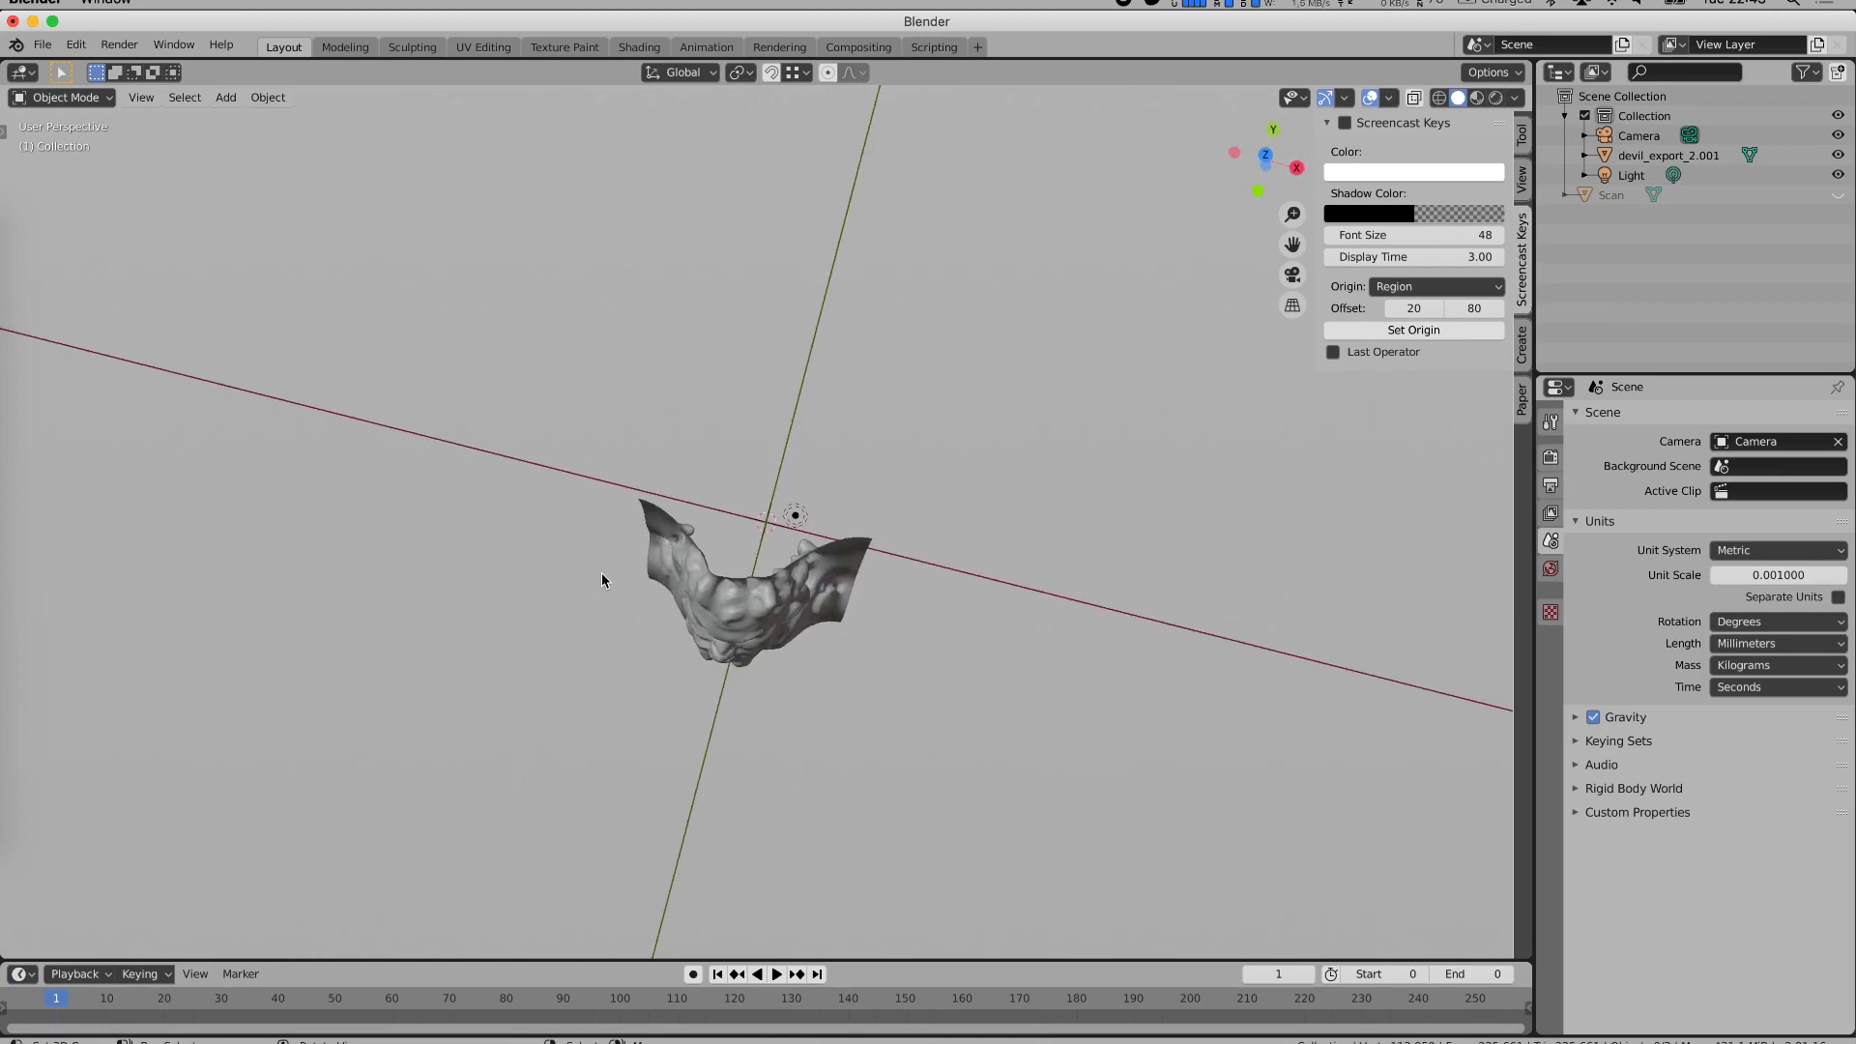
scroll(594, 530, "down", 10)
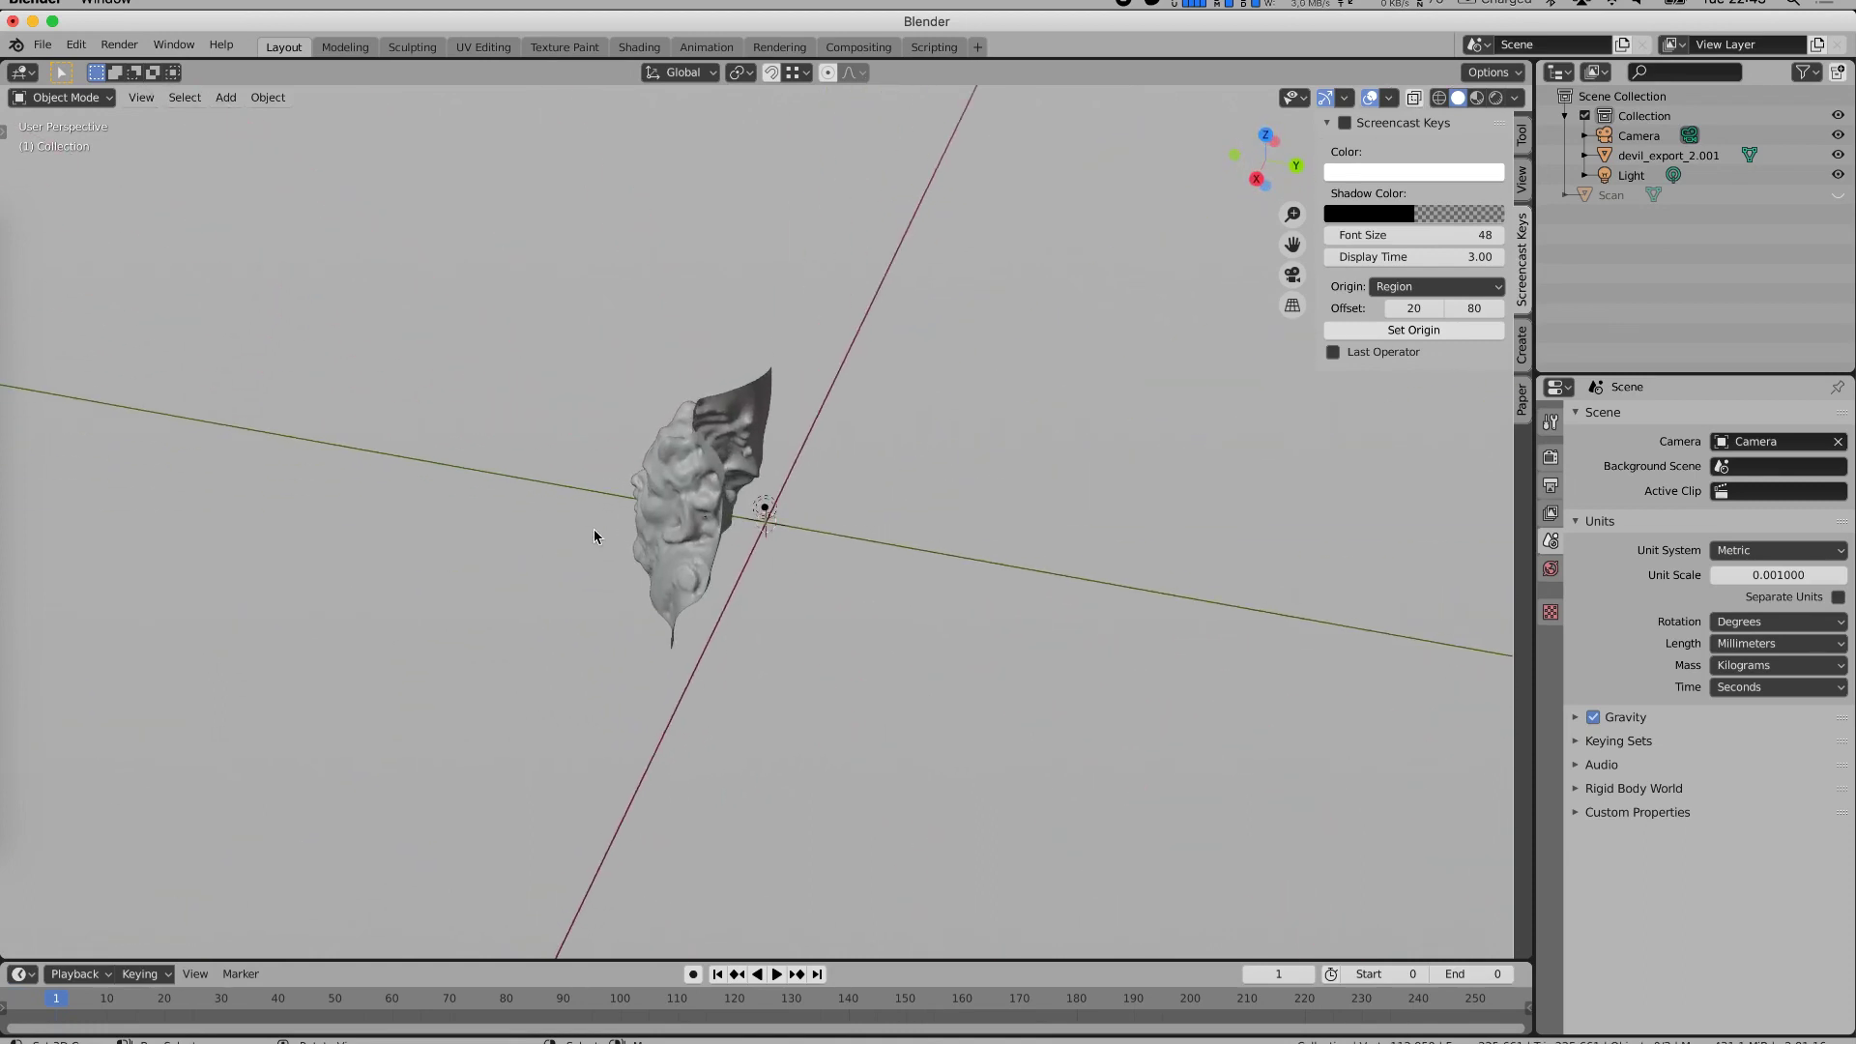
scroll(593, 529, "down", 10)
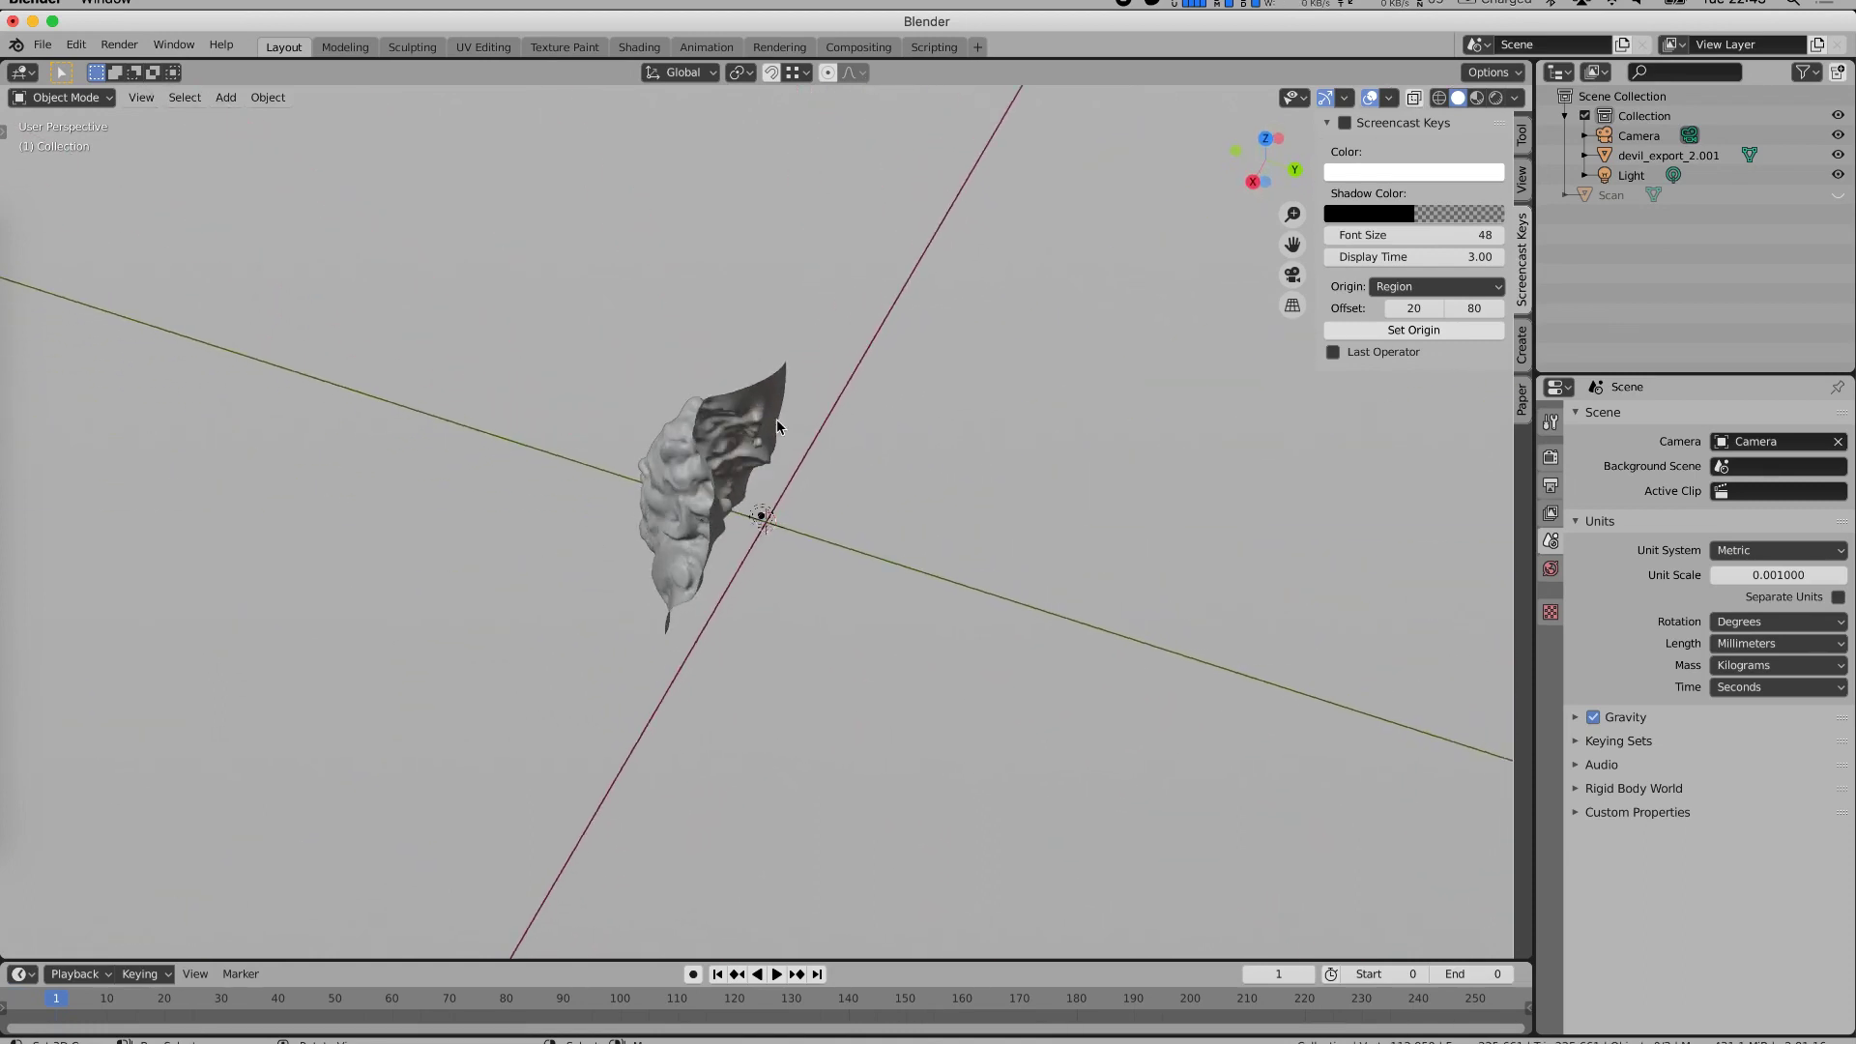
left_click(785, 369)
scroll(785, 365, "down", 10)
key("Tab")
left_click(957, 394, "ctrl")
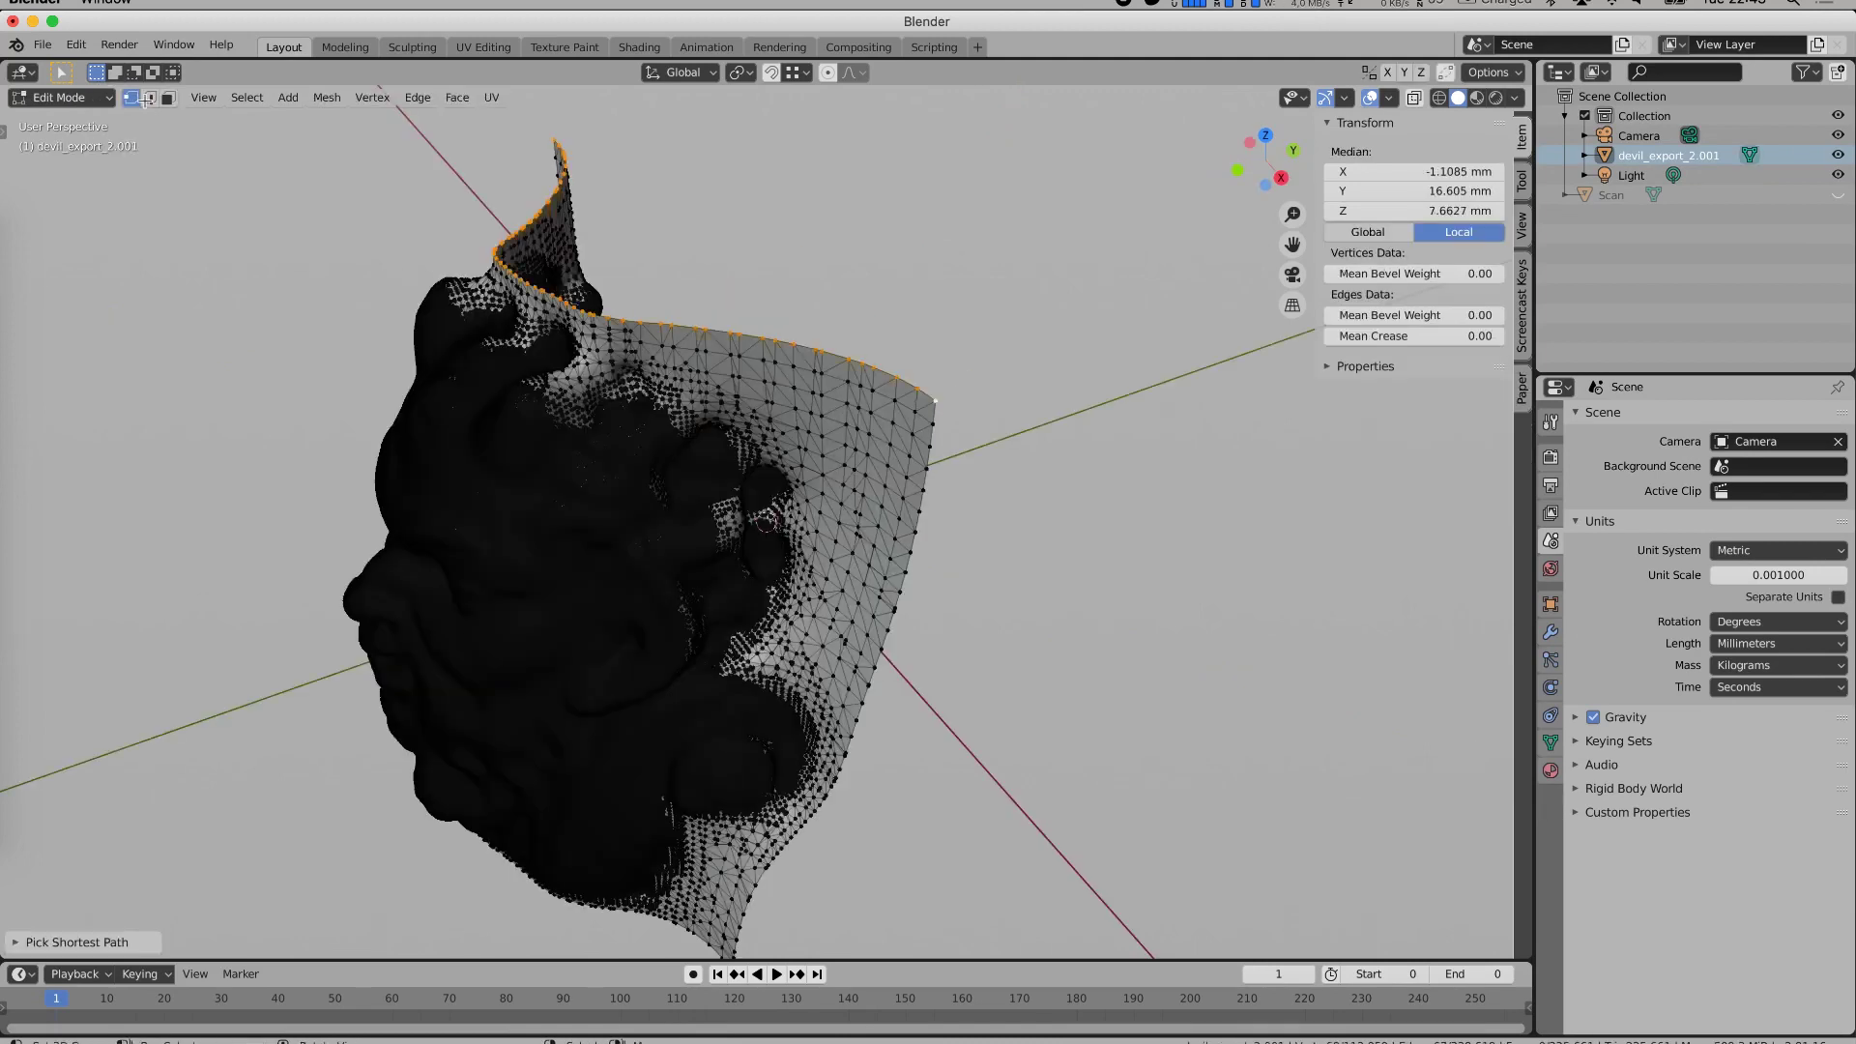
key("f")
Move the new face about 35 mm down along the Z axis.
key("alt+z")
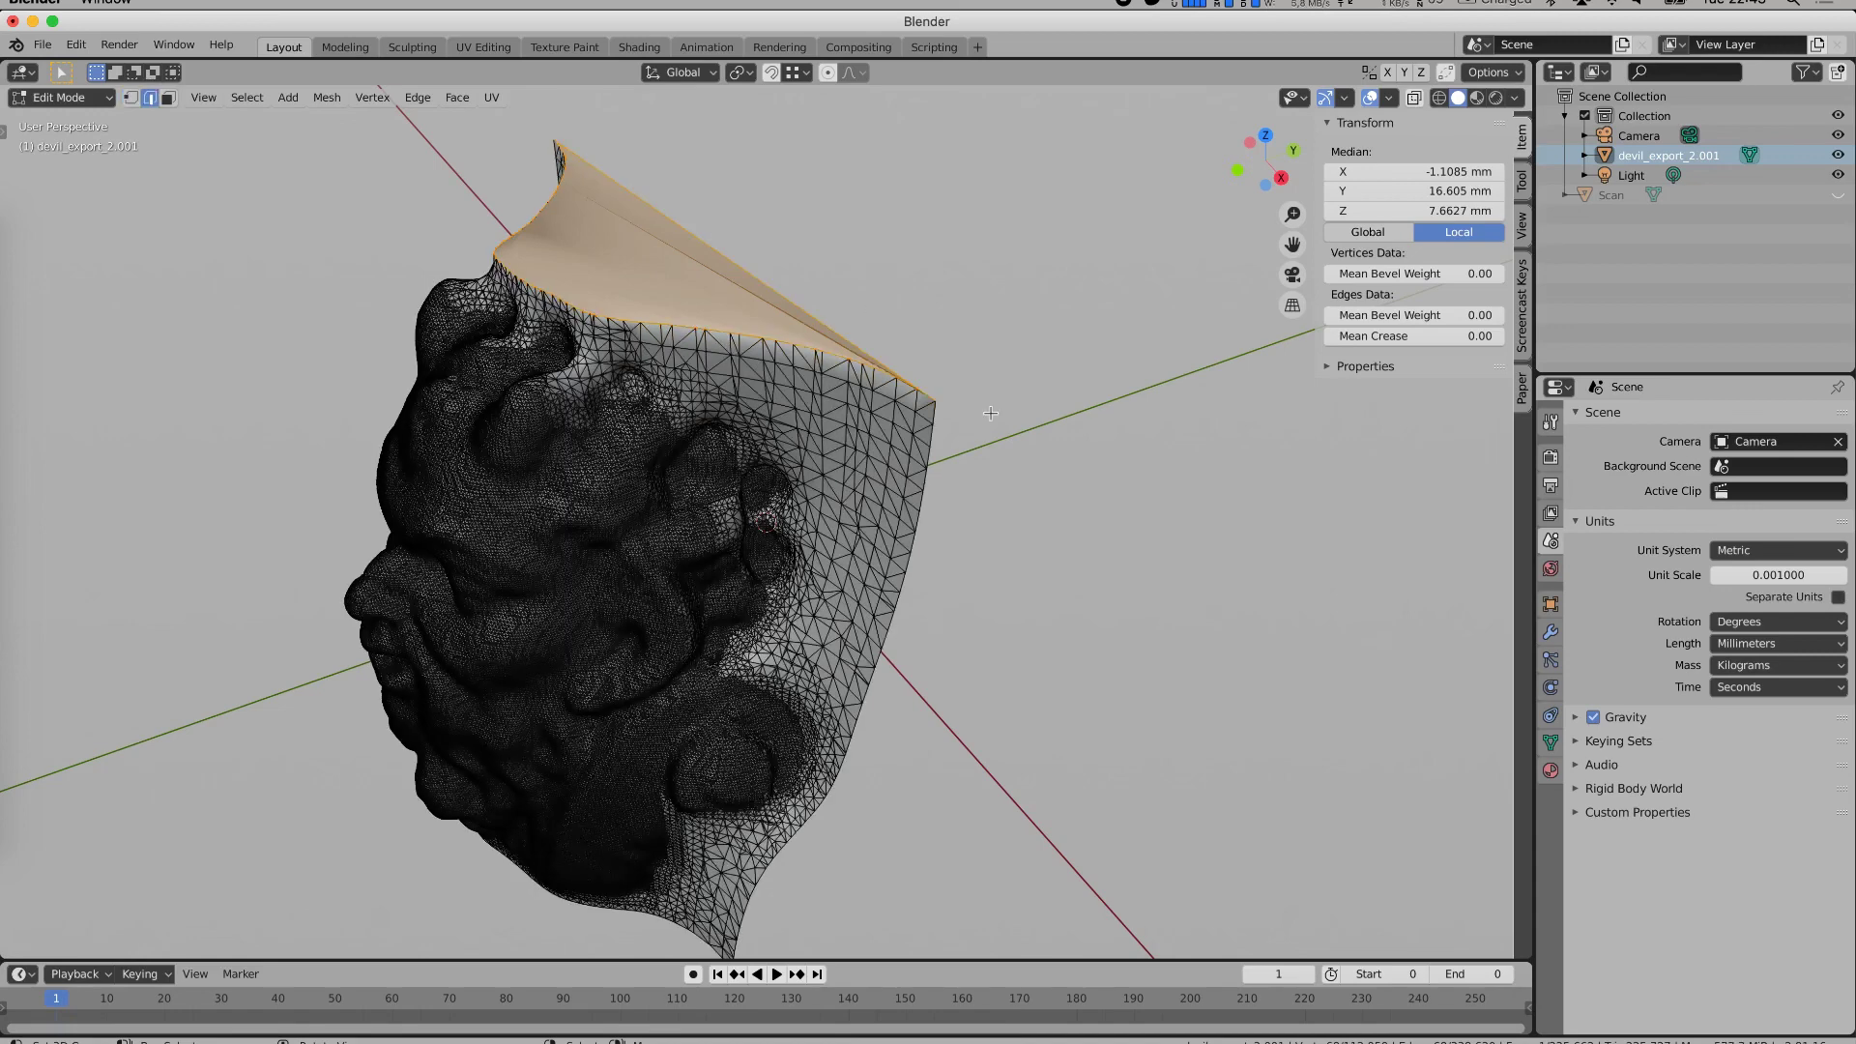
middle_click_drag(715, 228, 764, 406)
key("g")
key("z")
left_click(812, 789)
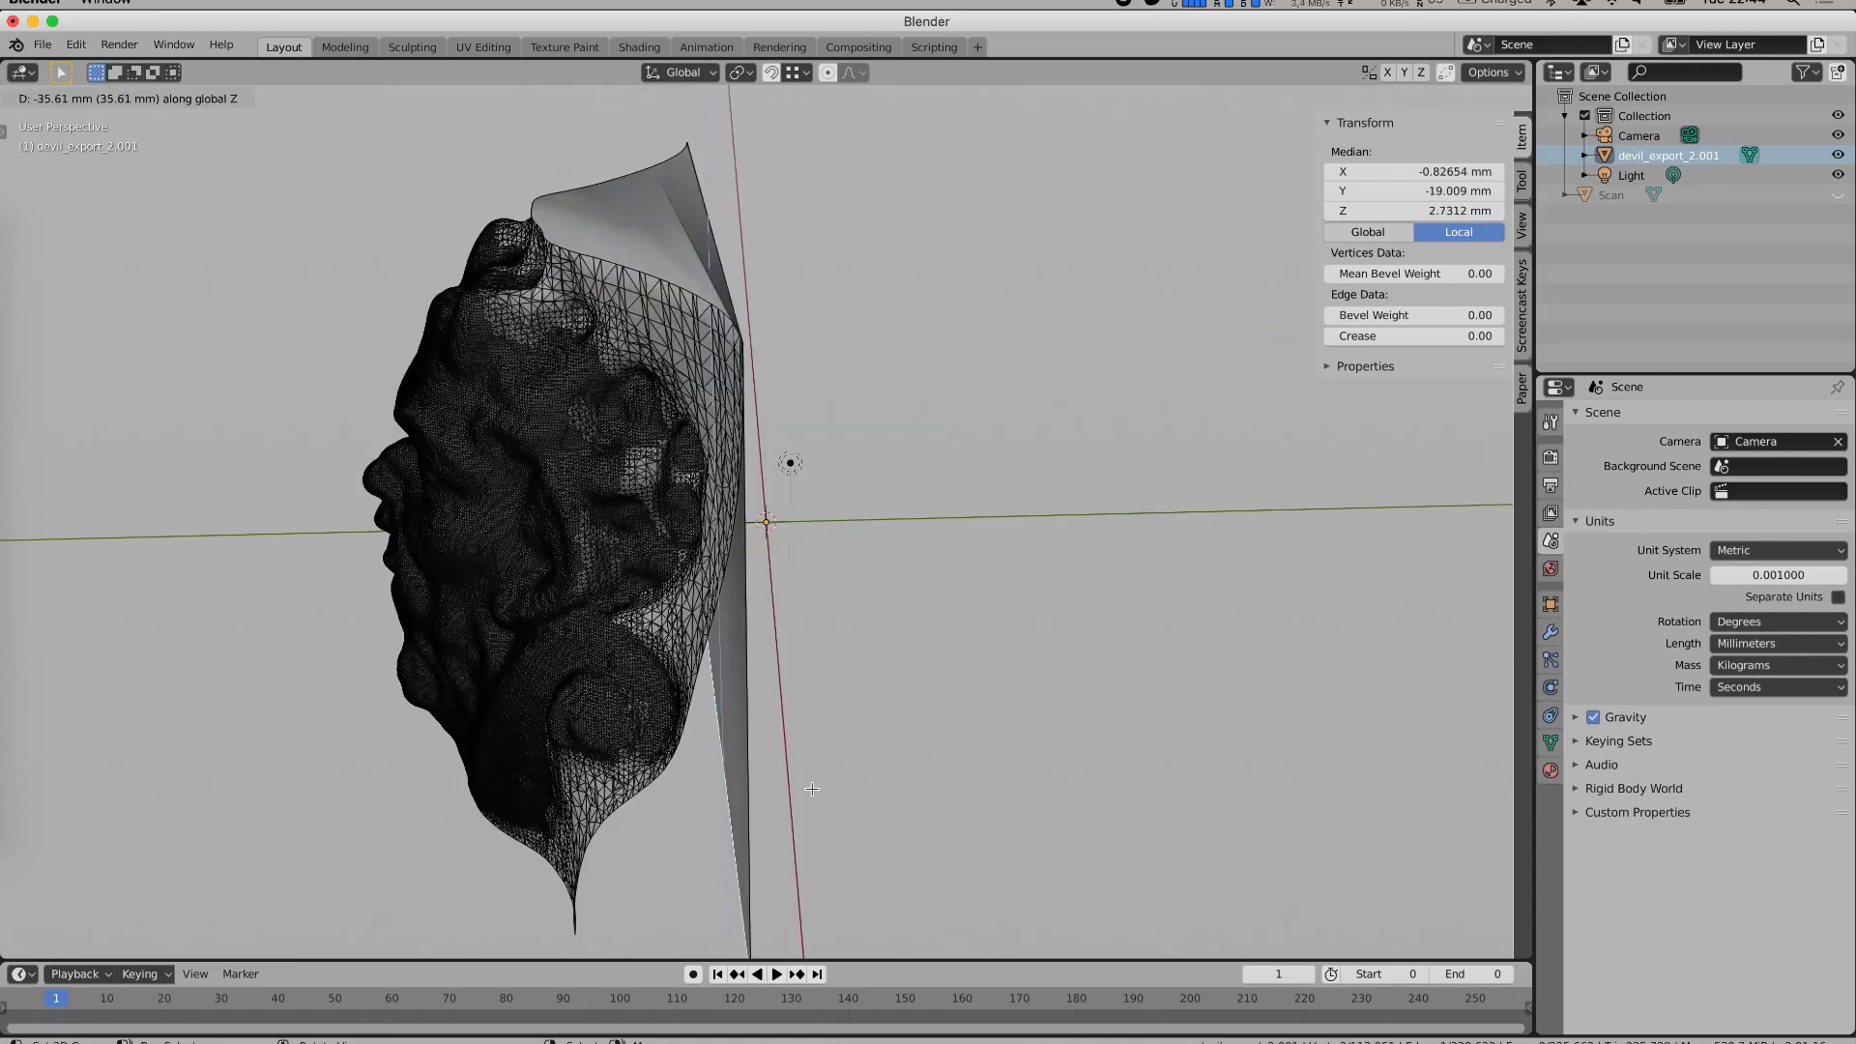
left_click(812, 789)
key("KP_3")
key("alt+z")
Fill the curved boundary loop, extrude it into a thick back block, and return to Object Mode.
left_click(645, 814)
middle_click_drag(332, 350, 641, 948)
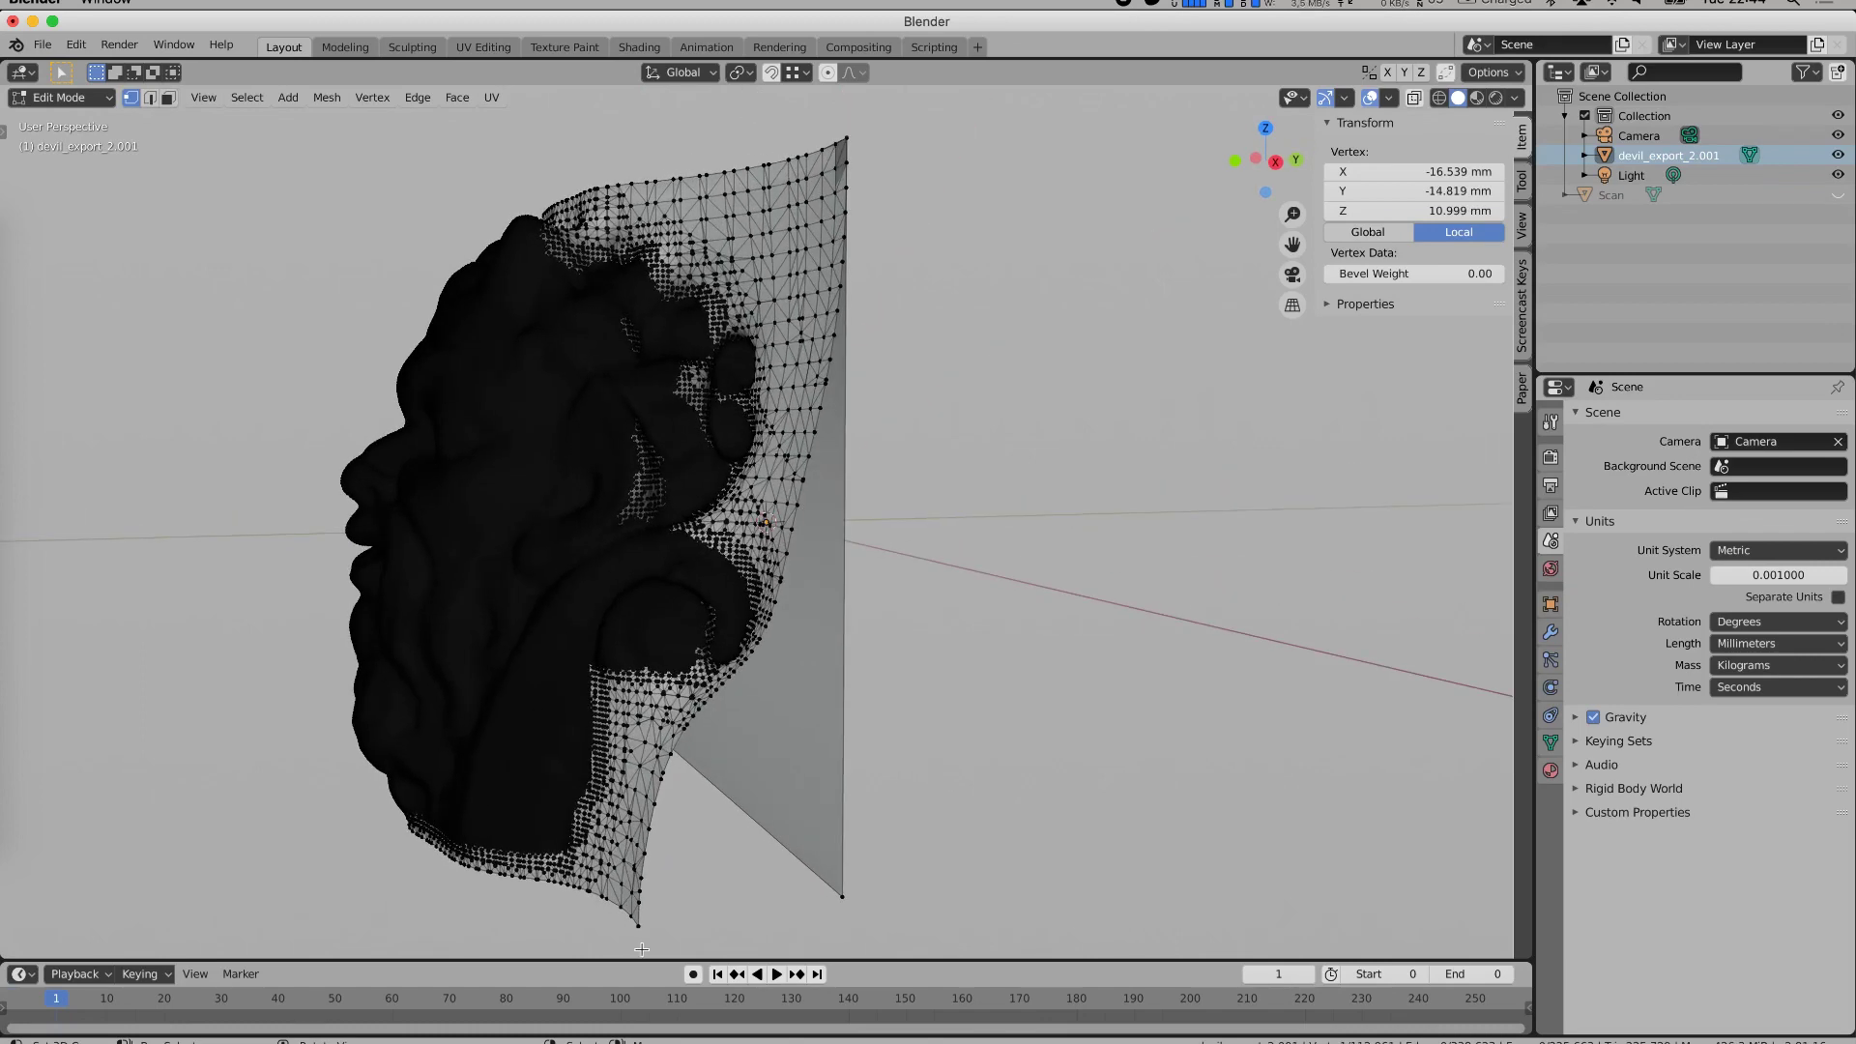
left_click(644, 943, "alt")
middle_click_drag(645, 942, 696, 474)
left_click(879, 767, "alt")
key("f")
key("3")
key("e")
left_click(689, 482)
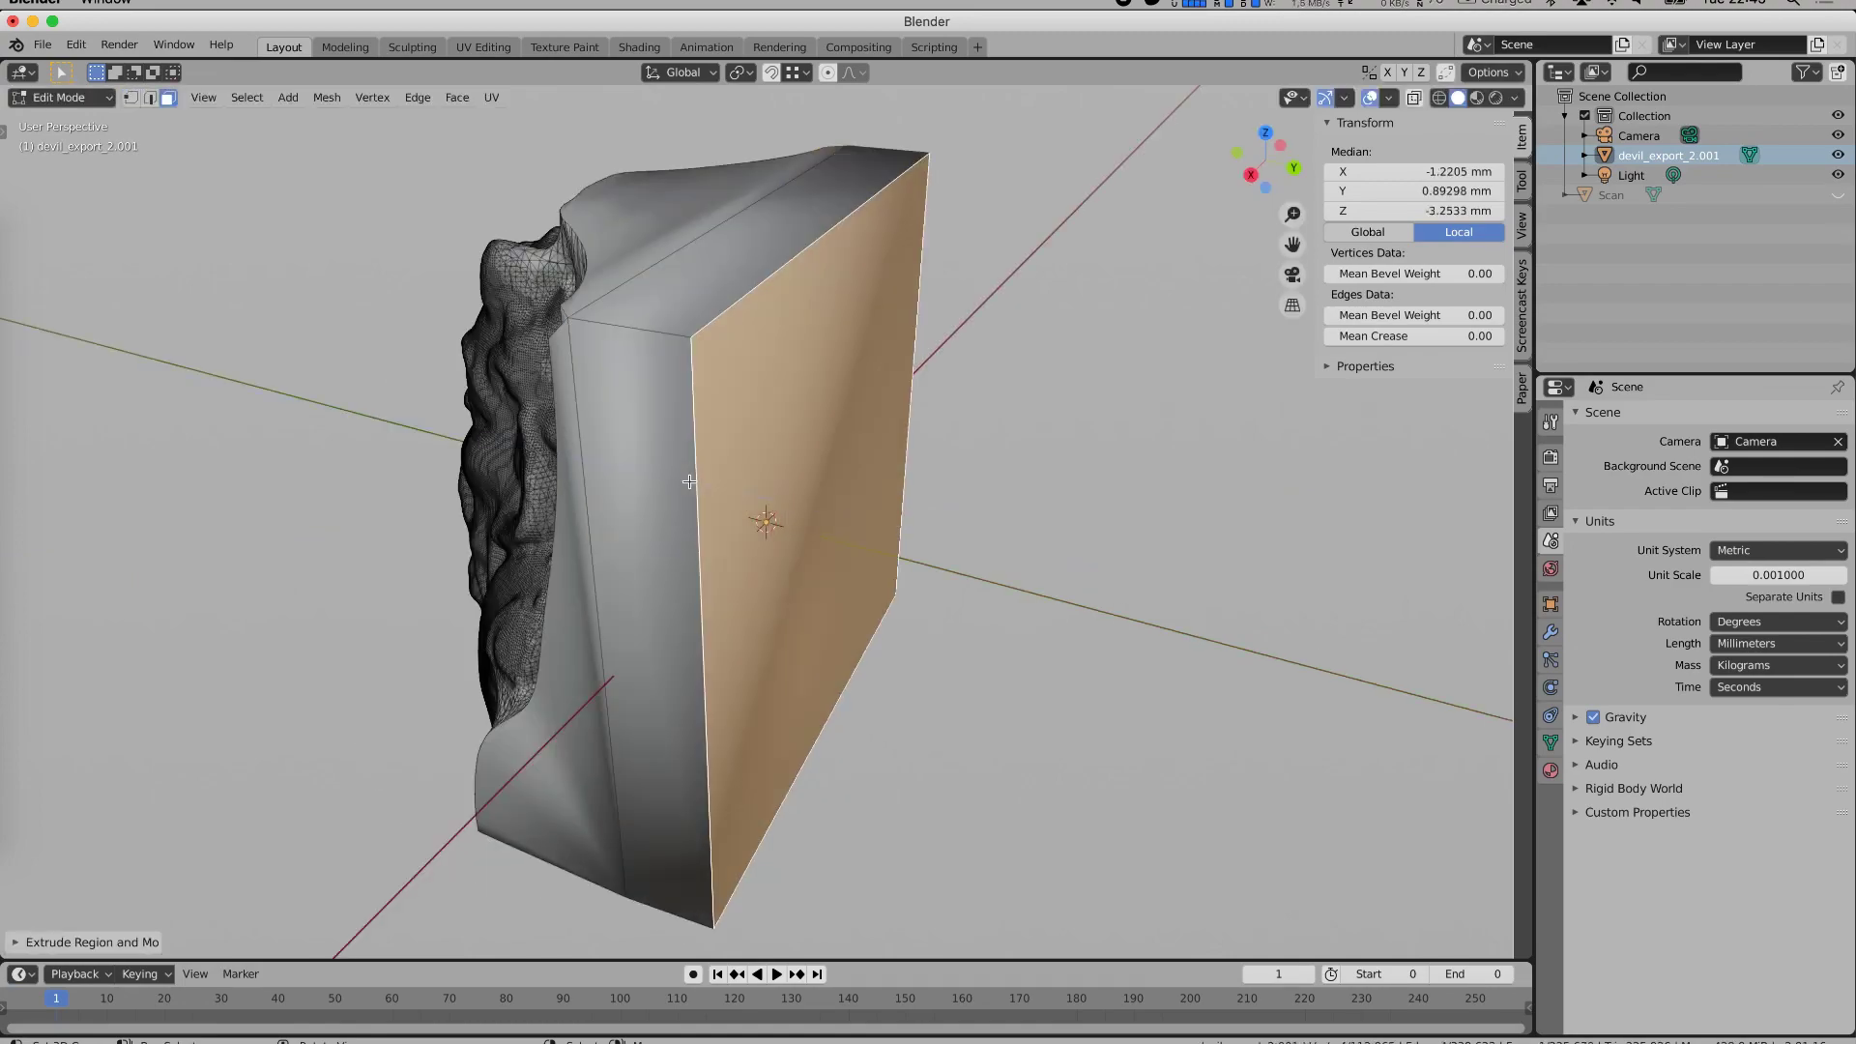
middle_click_drag(391, 546, 401, 544)
key("Tab")
left_click(43, 45)
Raise the layer slider to the top, showing all 155 layers up to 31.00 mm.
mouse_move(160, 334)
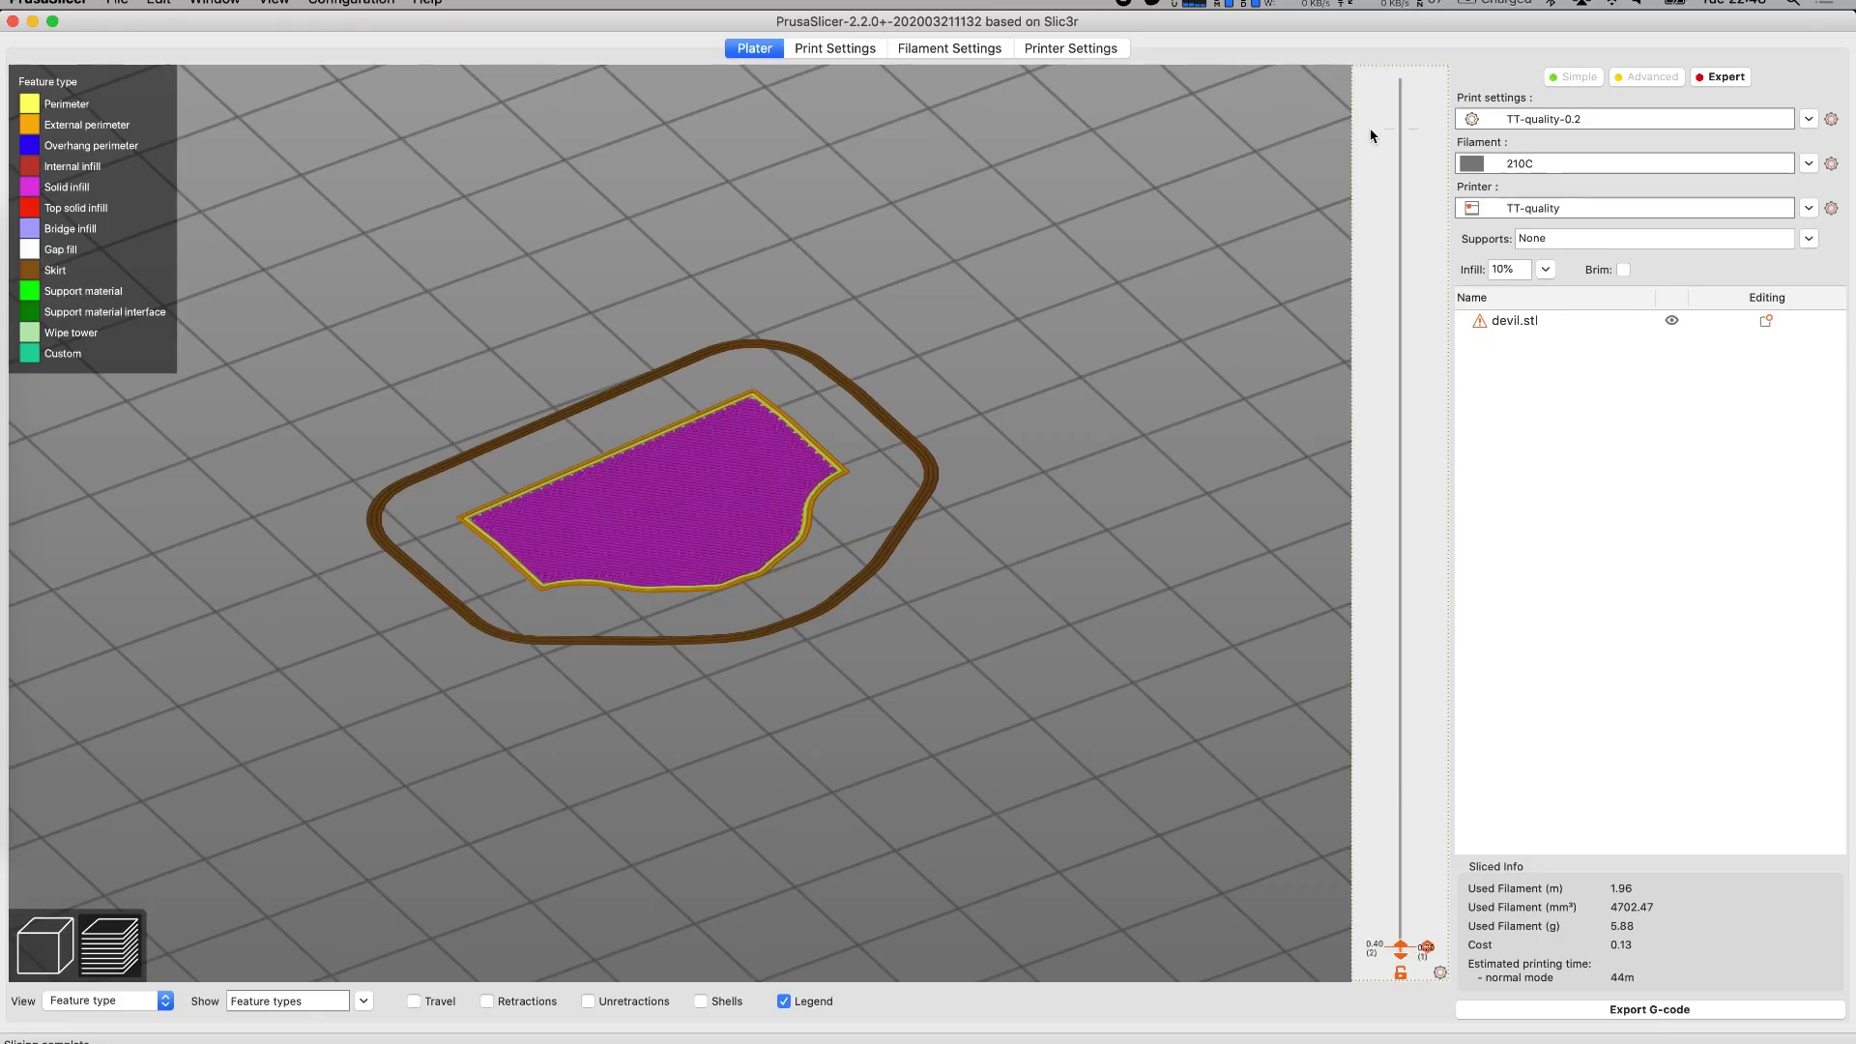
scroll(1370, 135, "up", 15)
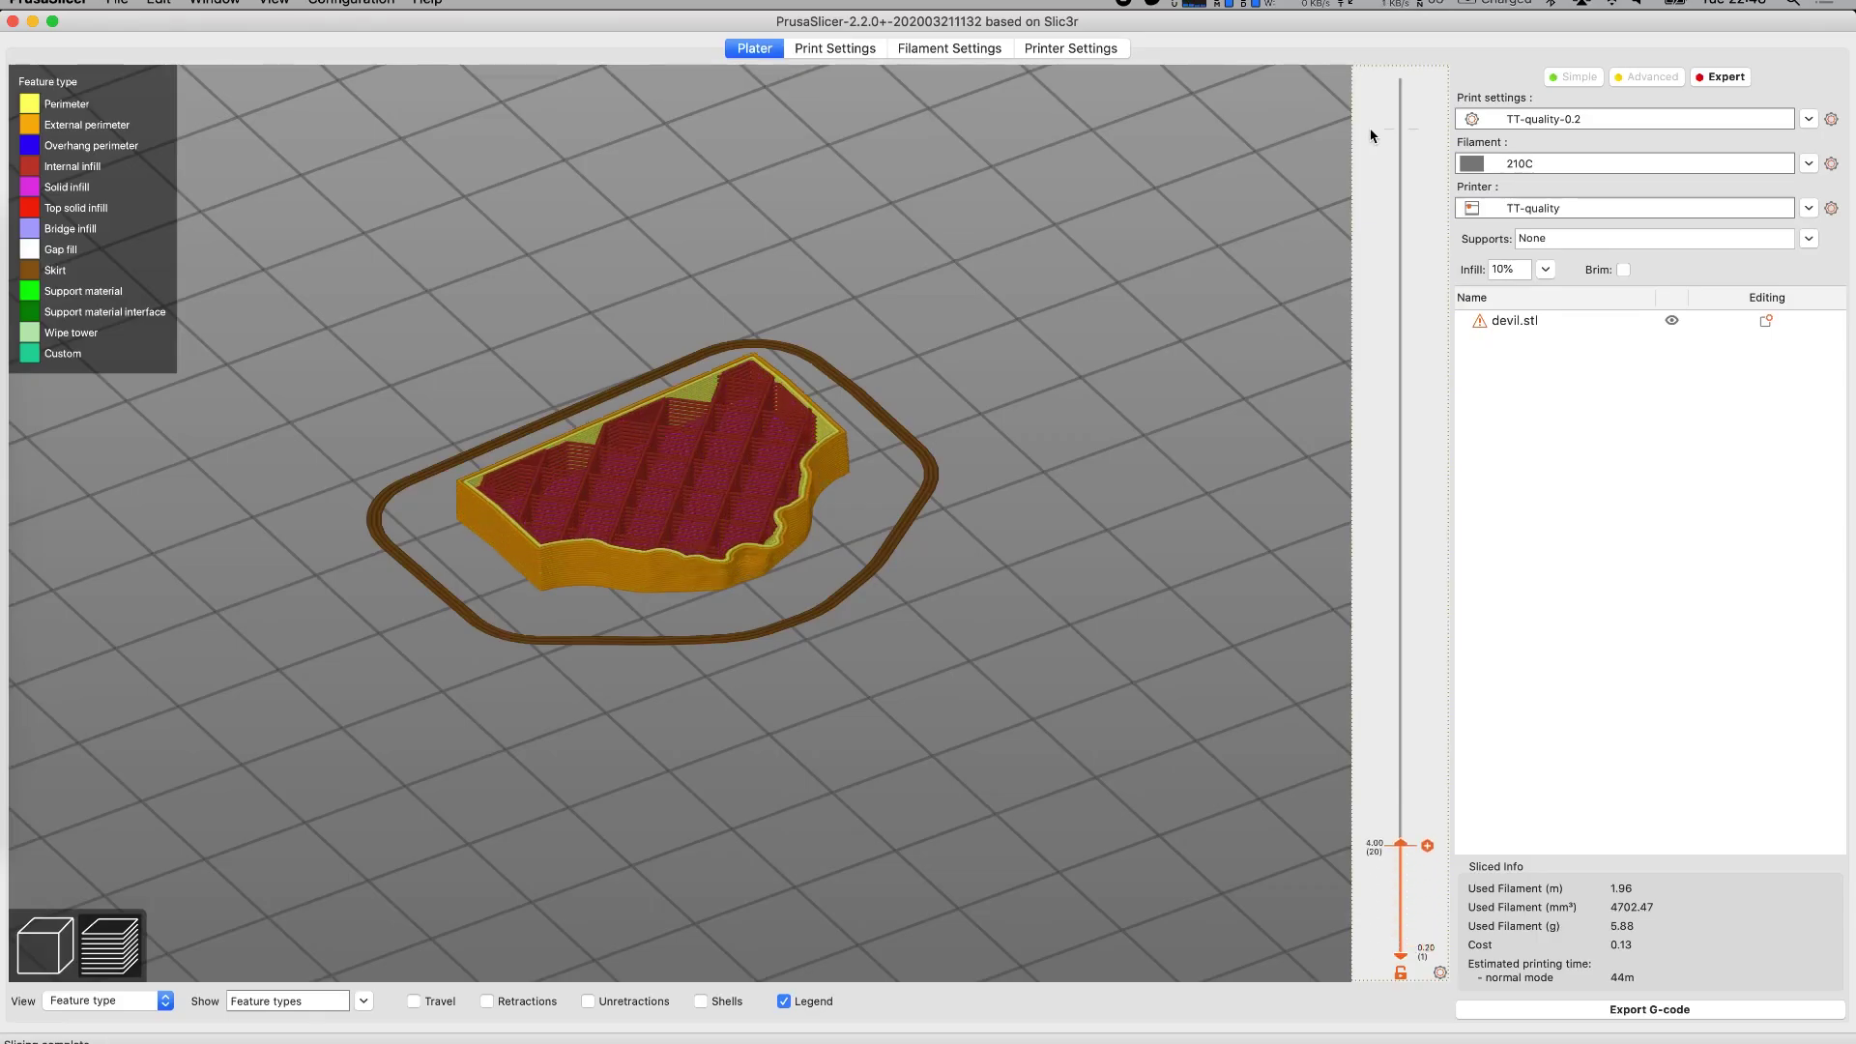
scroll(1371, 136, "up", 20)
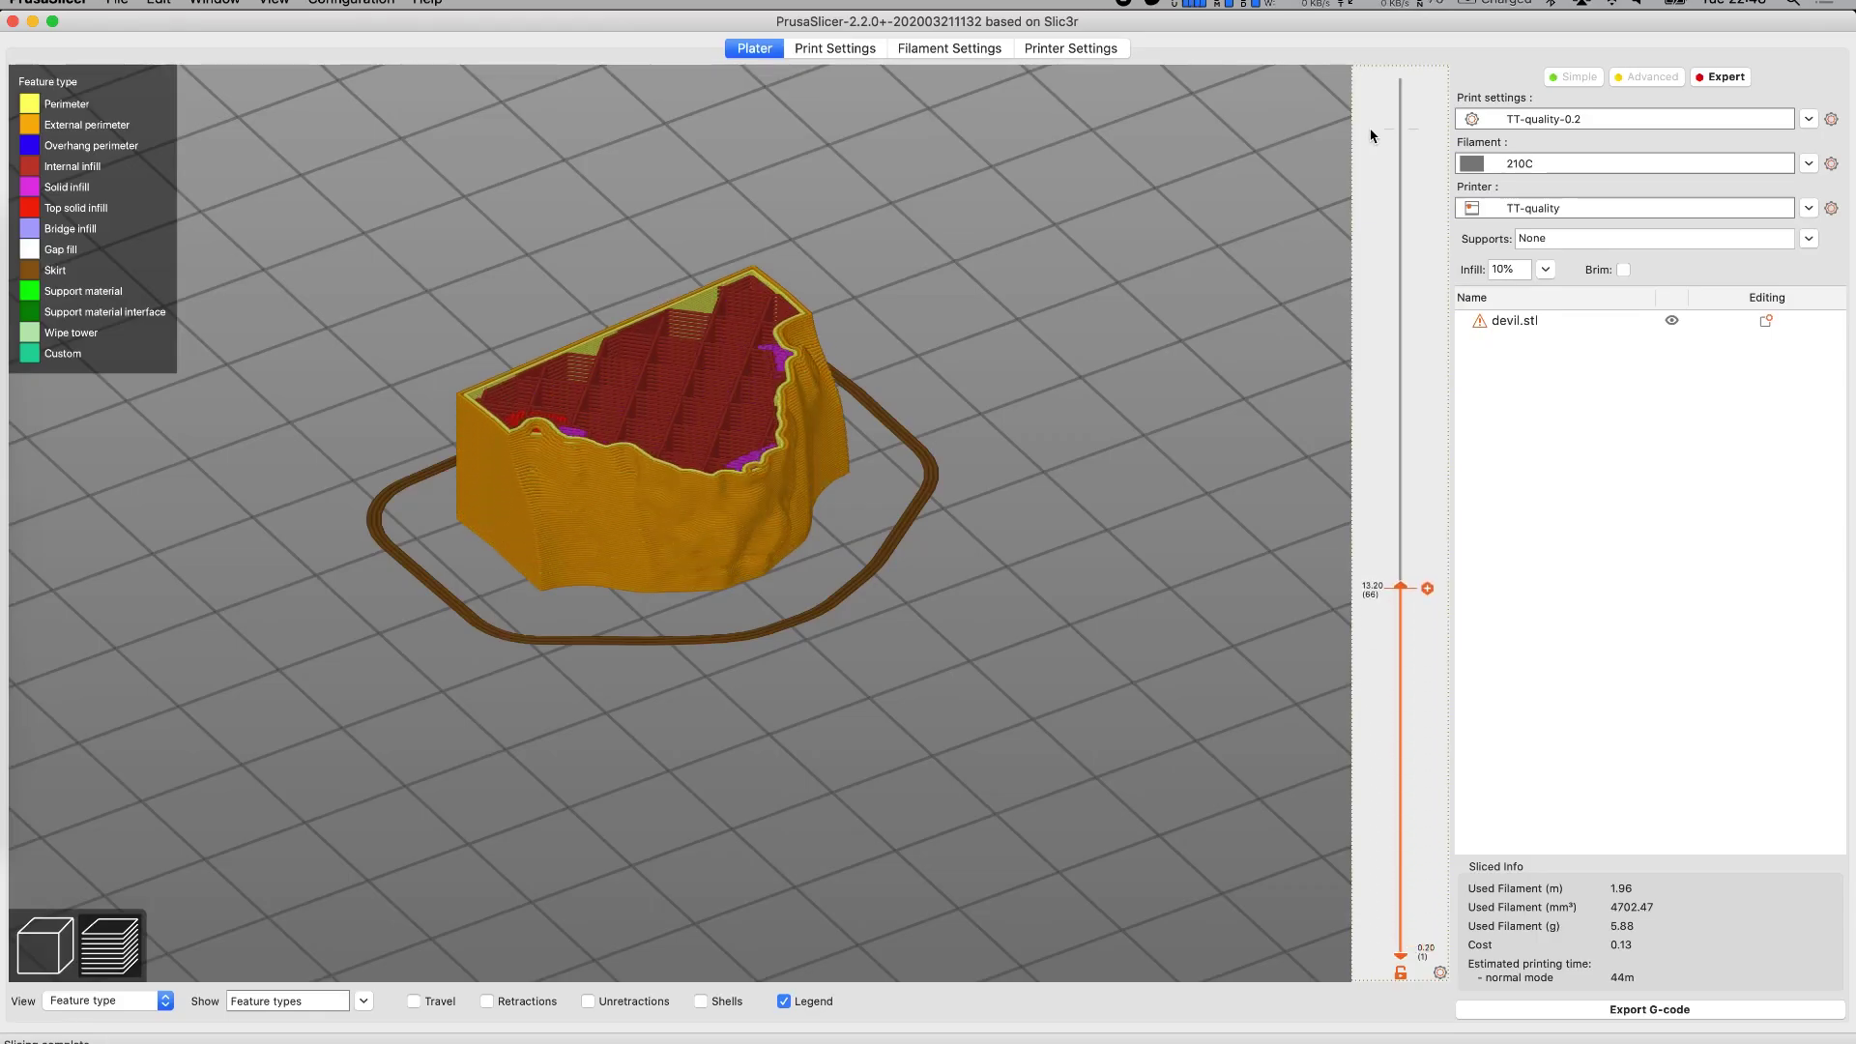
scroll(1371, 135, "up", 20)
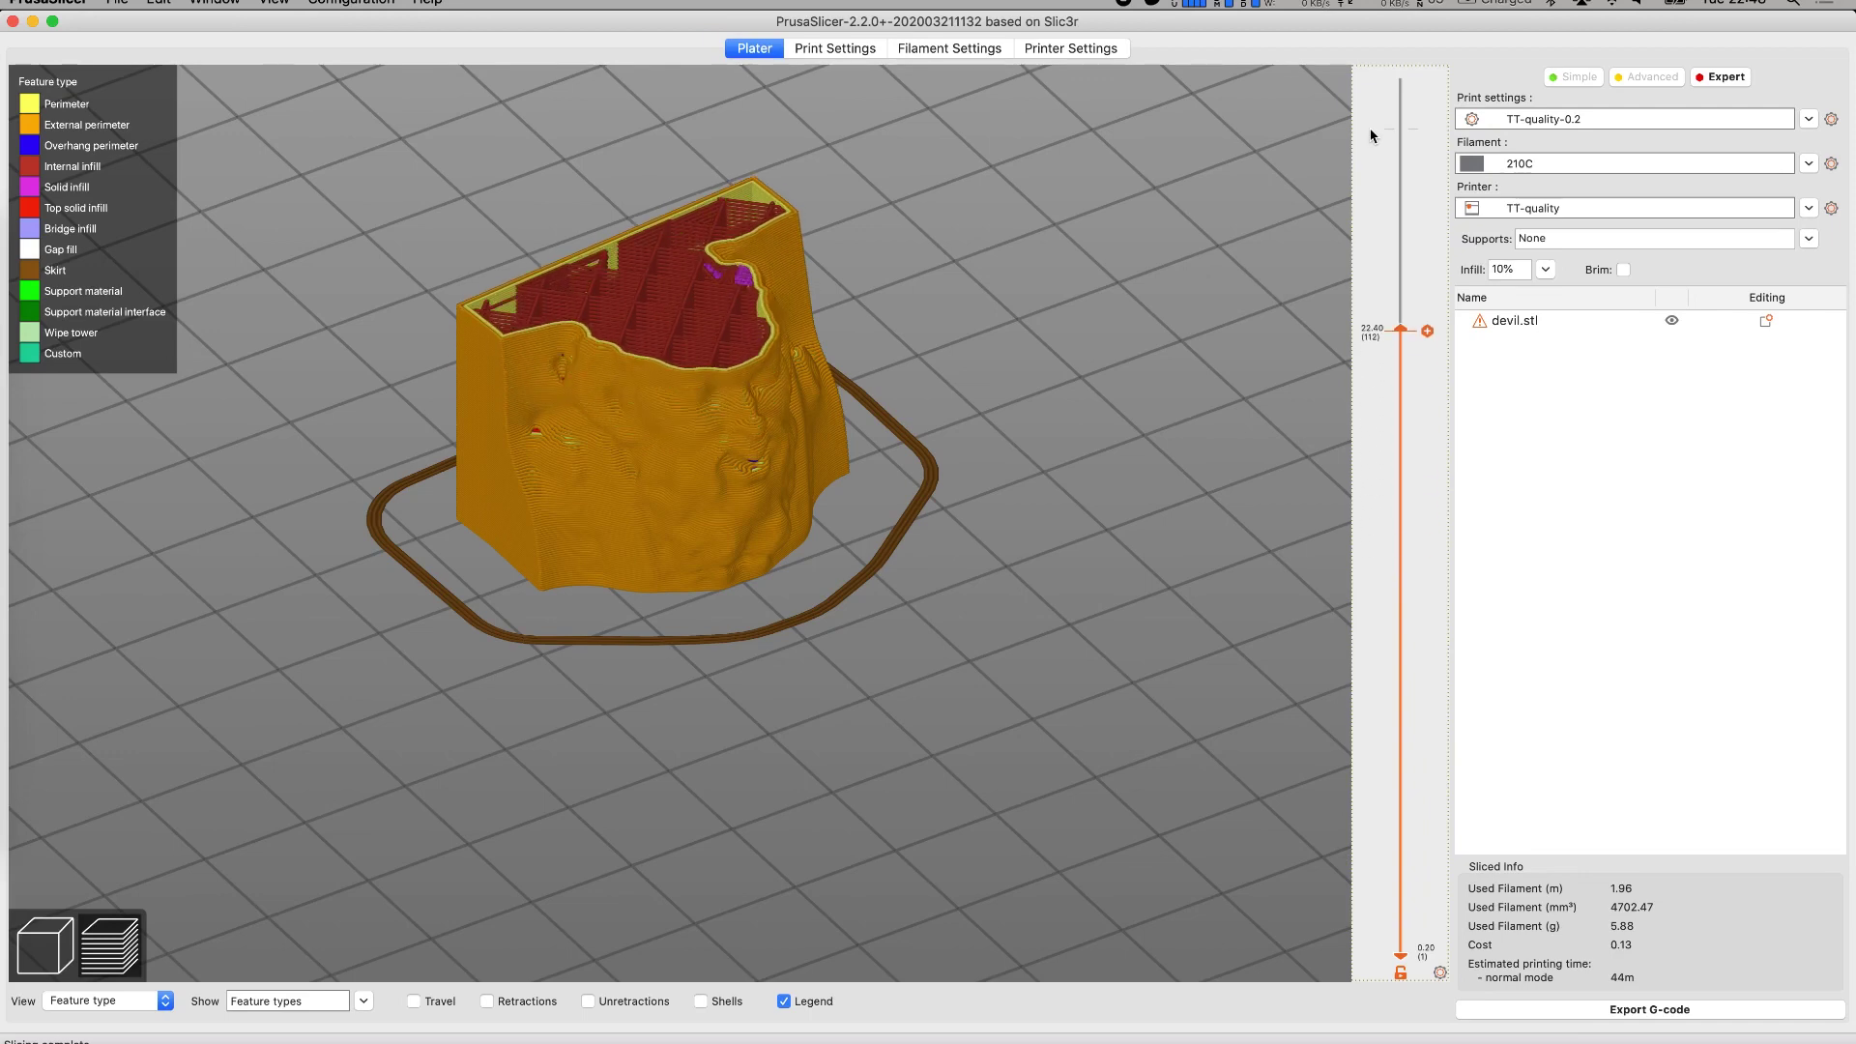
scroll(1371, 136, "up", 20)
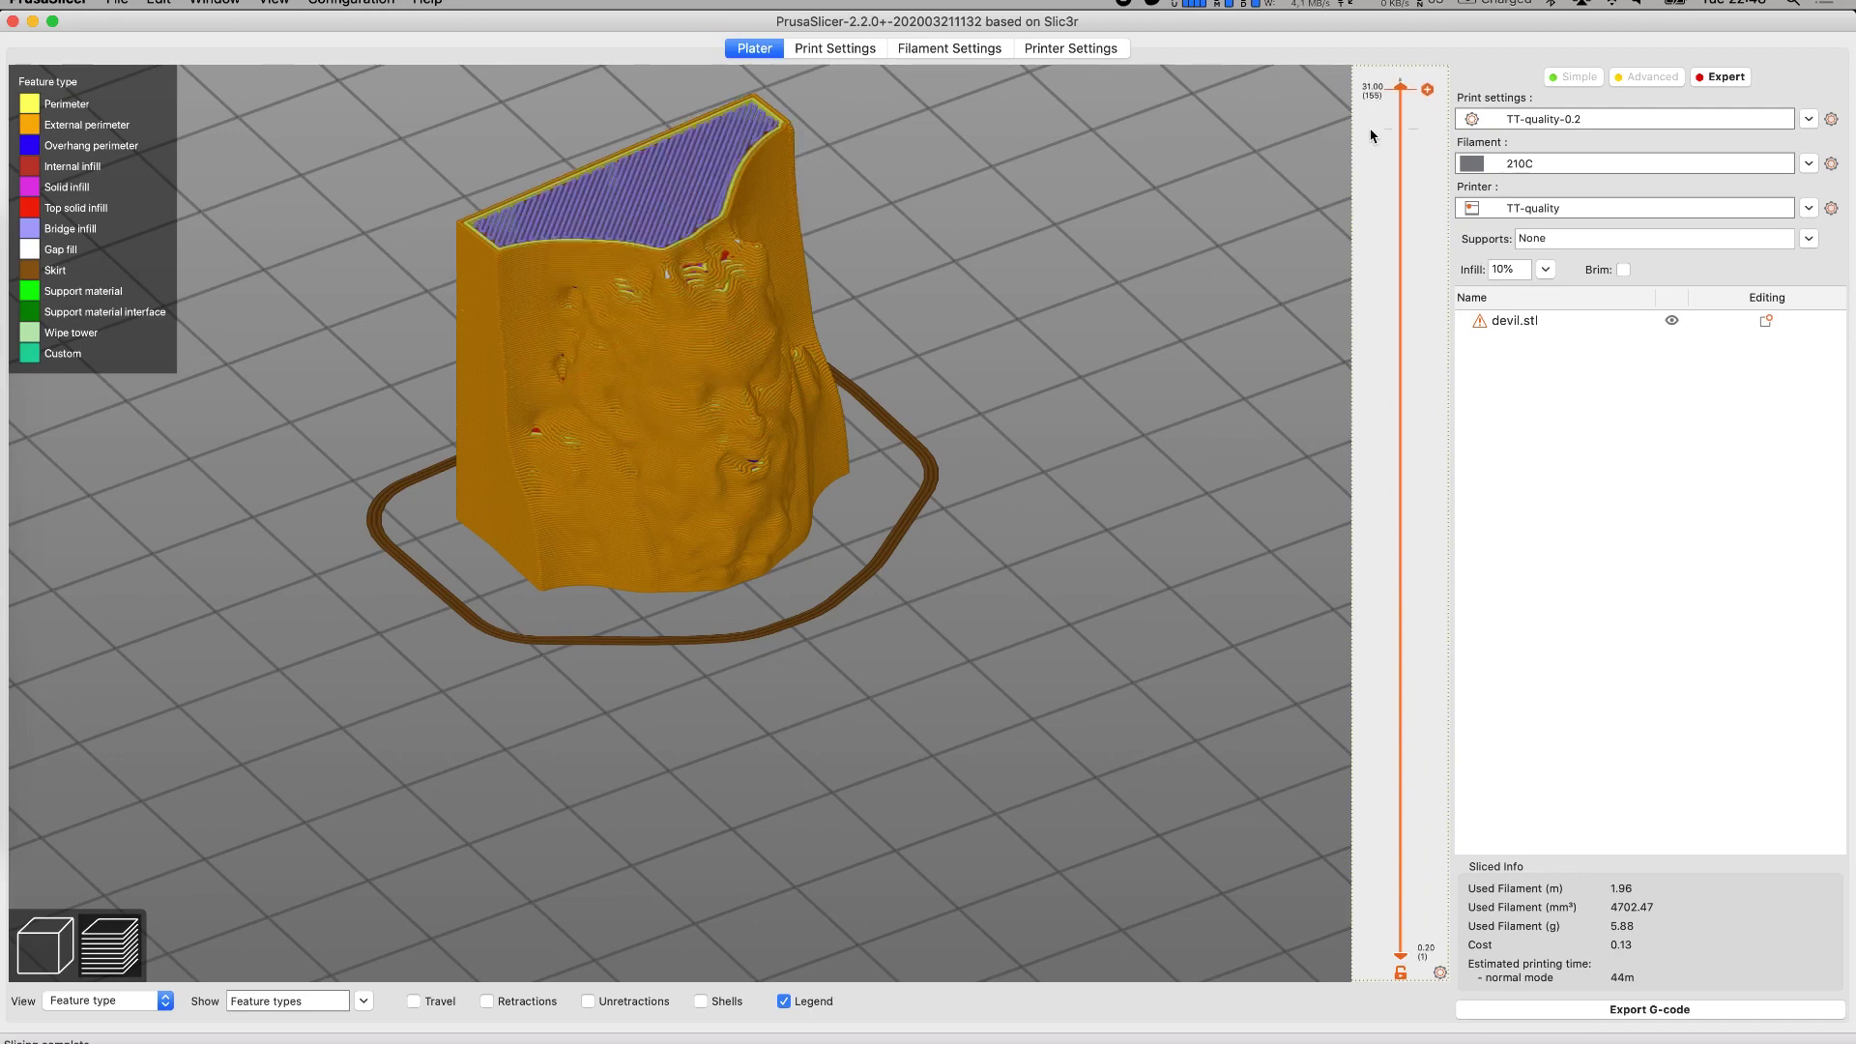